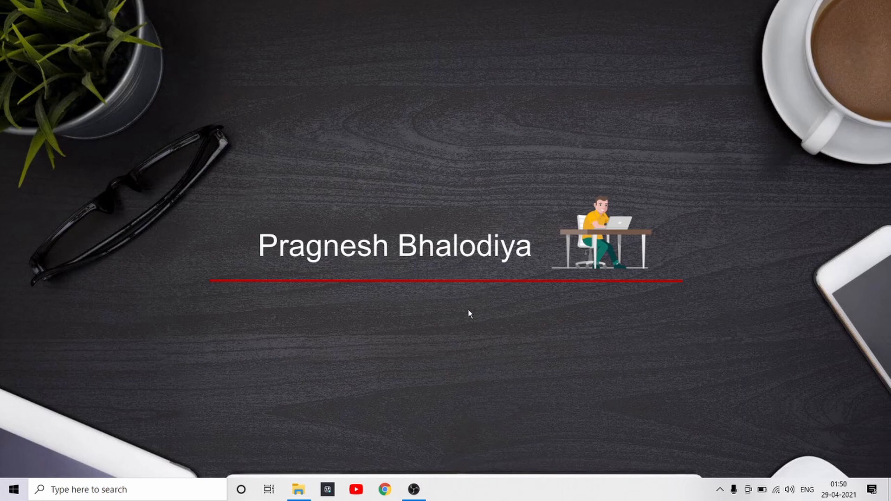
Open OBS Studio from the desktop and move its window so the whole interface is in view.
{"action": "right_click", "coordinate": [414, 495]}
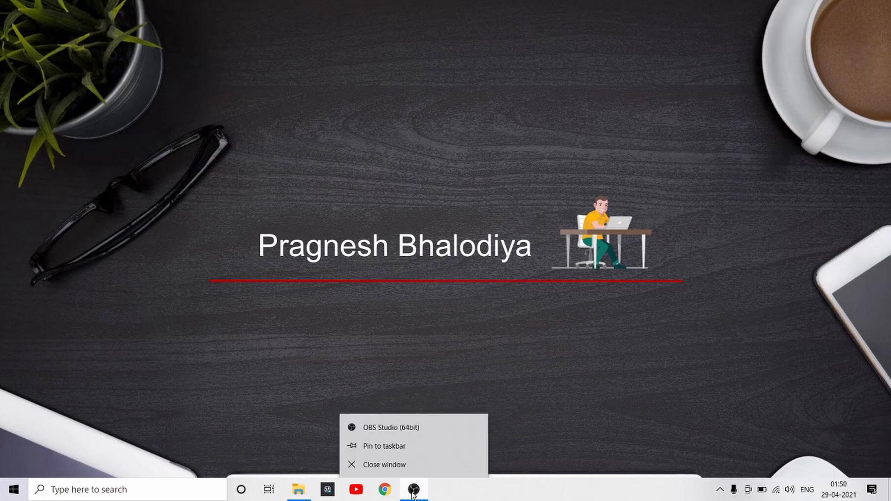
{"action": "left_click", "coordinate": [420, 424]}
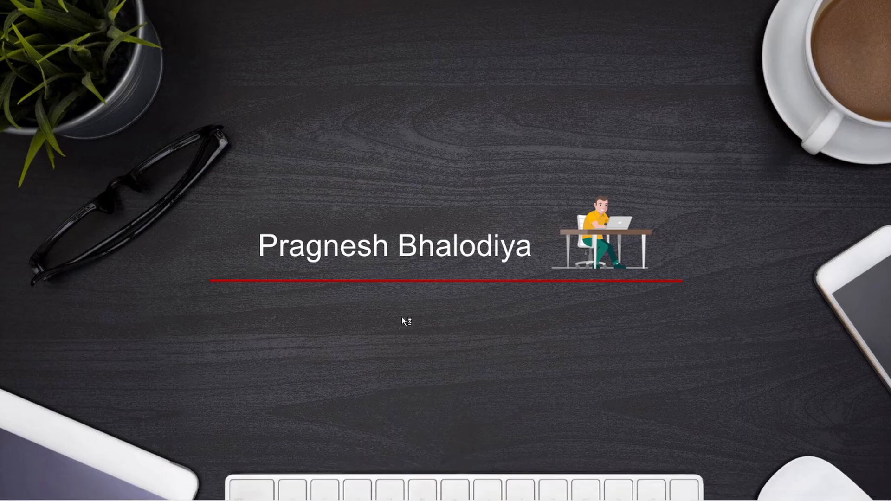
{"action": "left_click", "coordinate": [518, 270]}
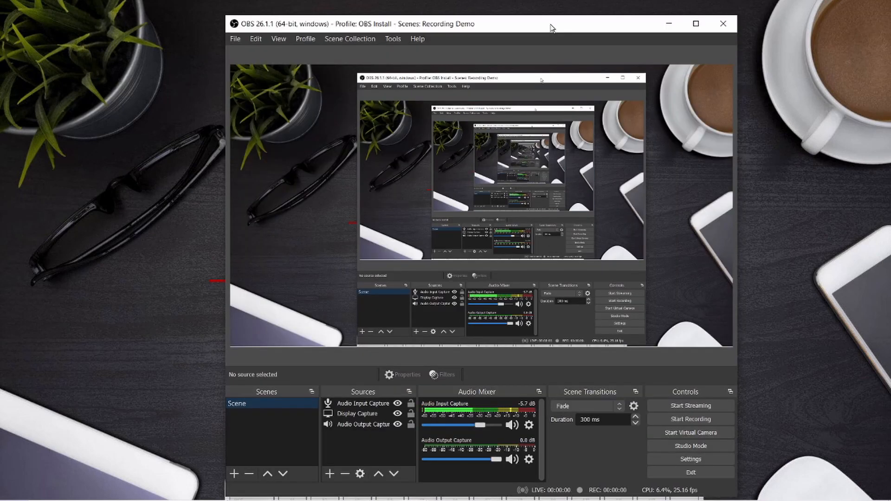
{"action": "left_click_drag", "start_coordinate": [550, 28], "coordinate": [532, 15]}
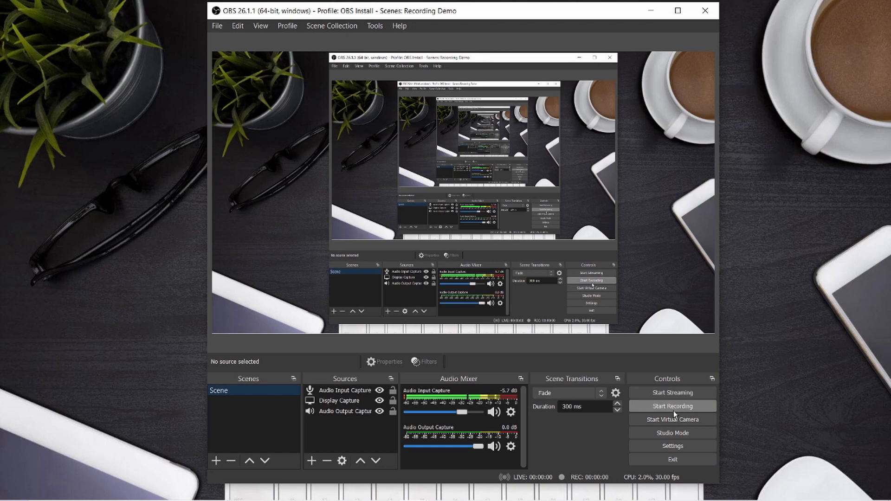
{"action": "mouse_move", "coordinate": [416, 14]}
{"action": "left_mouse_down"}
{"action": "mouse_move", "coordinate": [430, 39]}
{"action": "mouse_move", "coordinate": [414, 37]}
{"action": "mouse_move", "coordinate": [409, 24]}
{"action": "left_mouse_up"}
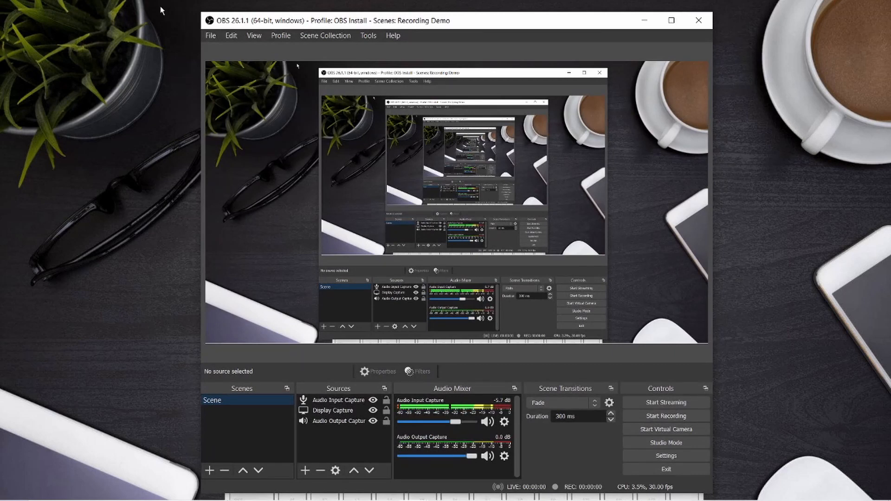
Assign Alt + W as the hotkey for both Start Recording and Stop Recording and save the settings.
{"action": "left_click", "coordinate": [209, 39]}
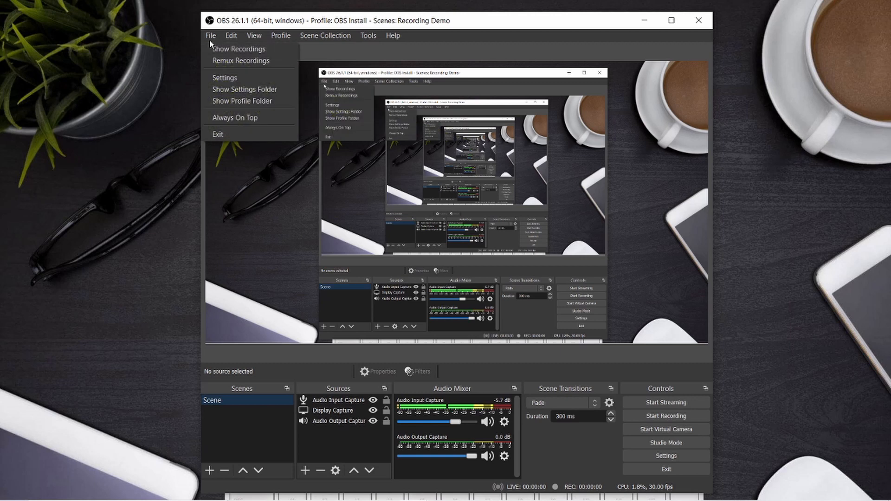
{"action": "left_click", "coordinate": [217, 76]}
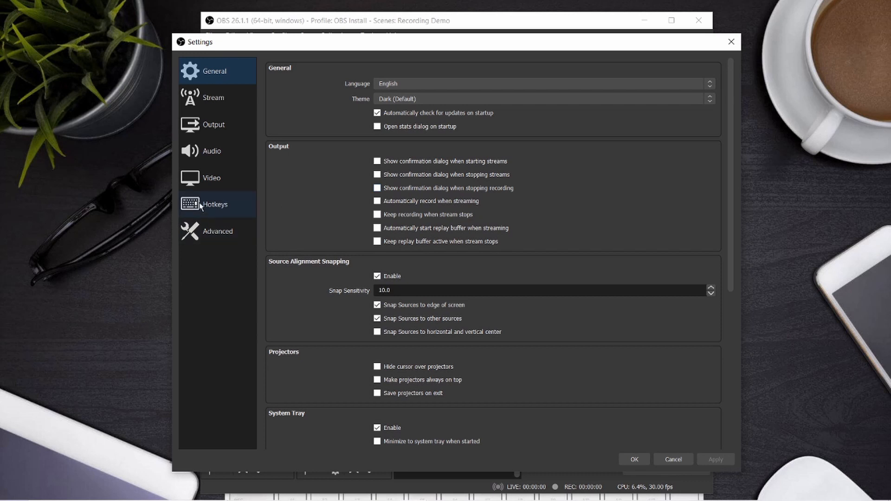
{"action": "left_click", "coordinate": [201, 205]}
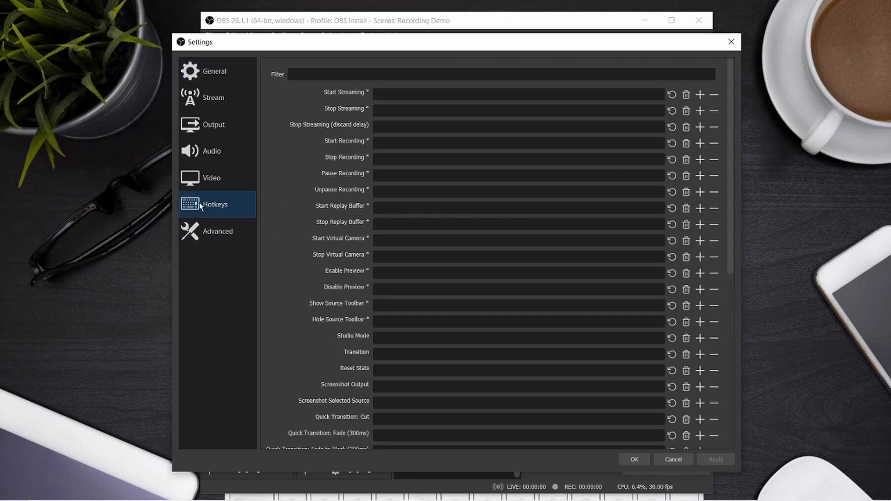
{"action": "left_click", "coordinate": [402, 144]}
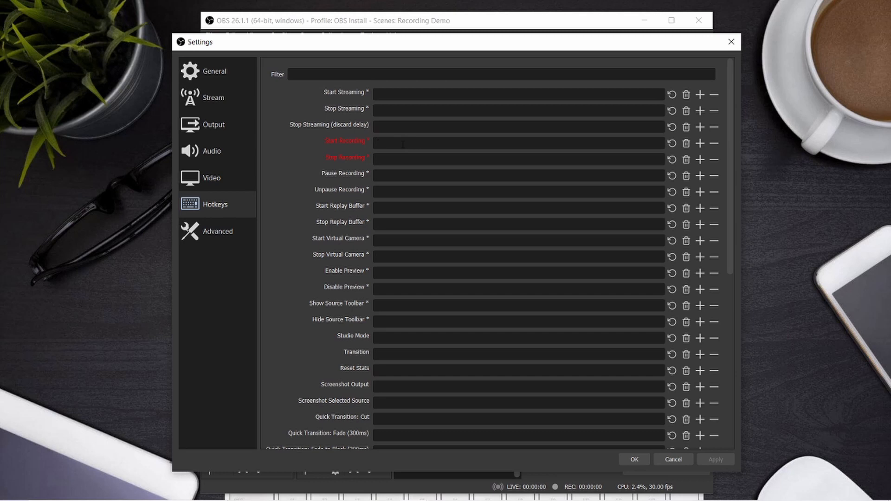
{"action": "key", "text": "alt"}
{"action": "key", "text": "alt+w"}
{"action": "key", "text": "alt"}
{"action": "key", "text": "alt+w"}
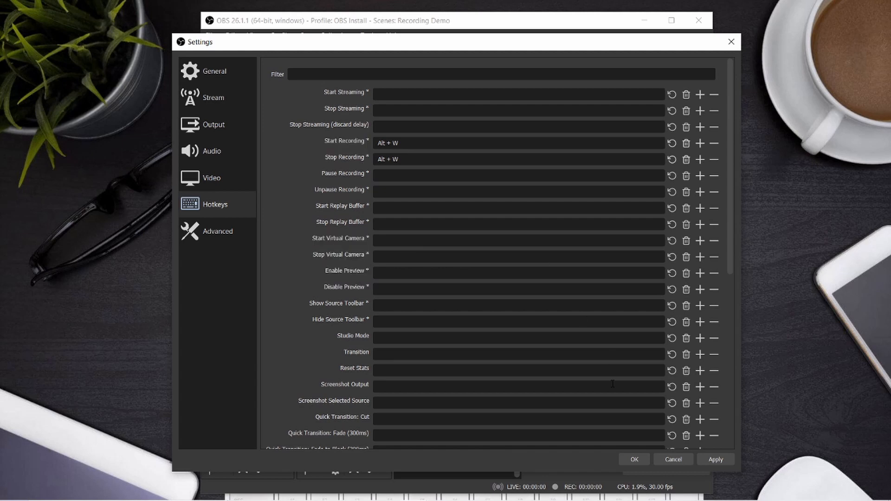
{"action": "left_click", "coordinate": [639, 459]}
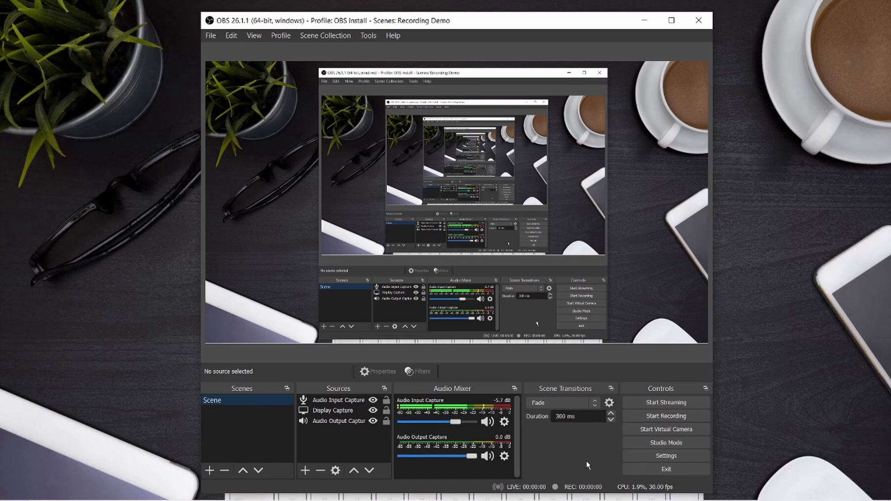
Start and stop a test recording with a hotkey.
{"action": "key", "text": "alt"}
{"action": "key", "text": "alt+r"}
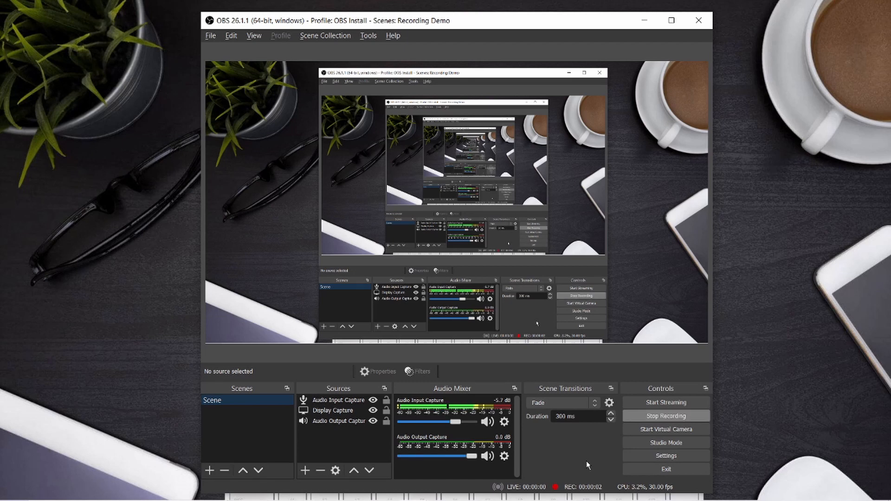
{"action": "key", "text": "alt+r"}
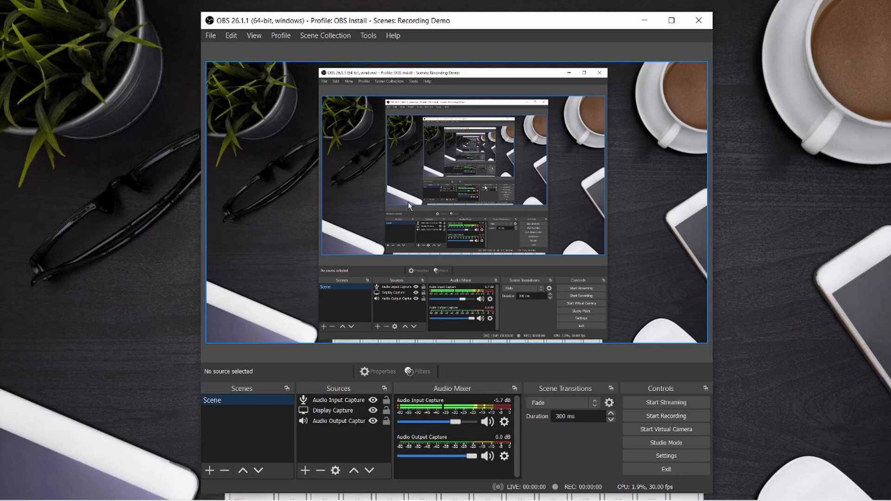
Add a new image source with the default name, using the portrait photo from the Pictures folder.
{"action": "left_click", "coordinate": [306, 471]}
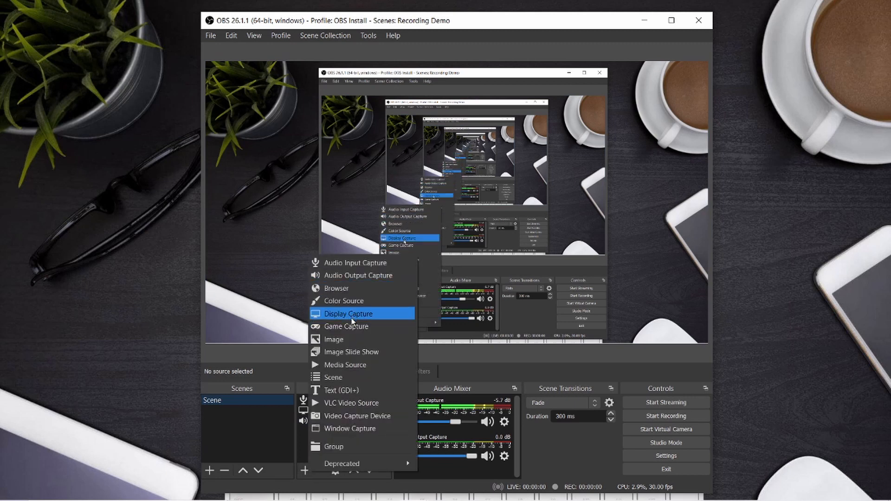
{"action": "left_click", "coordinate": [347, 339]}
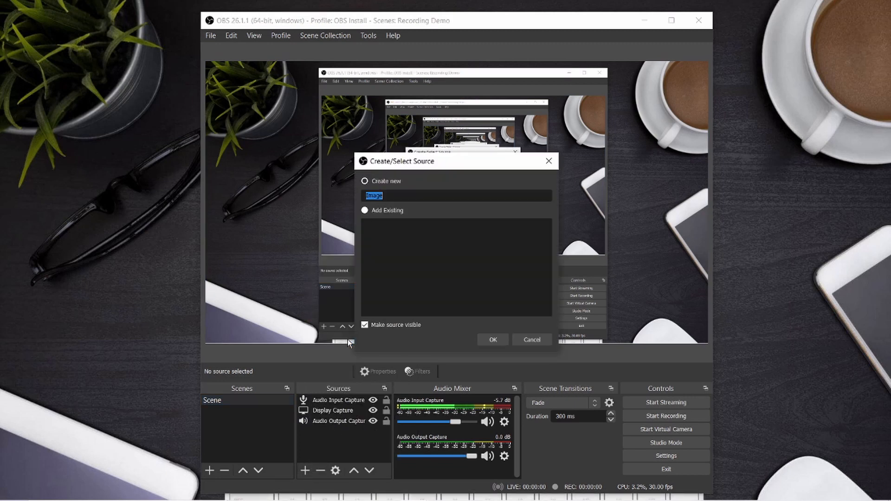
{"action": "left_click", "coordinate": [491, 341]}
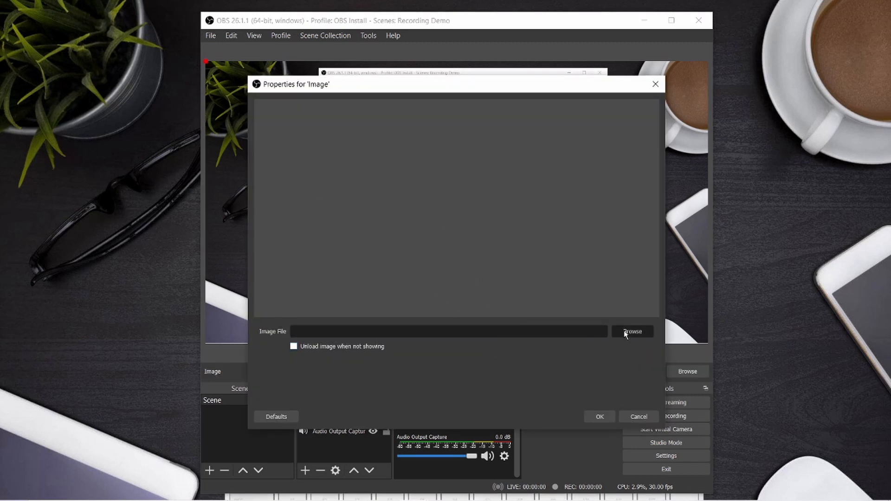
{"action": "left_click", "coordinate": [625, 331]}
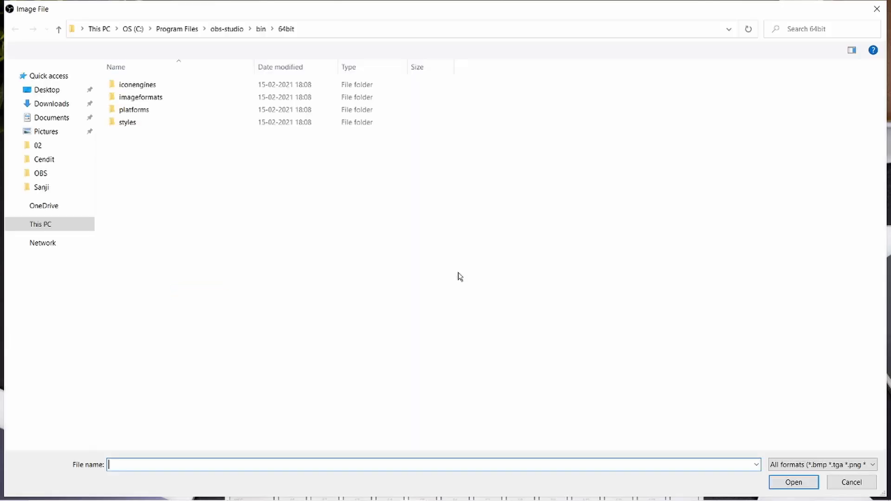
{"action": "left_click", "coordinate": [55, 132]}
{"action": "double_click", "coordinate": [347, 116]}
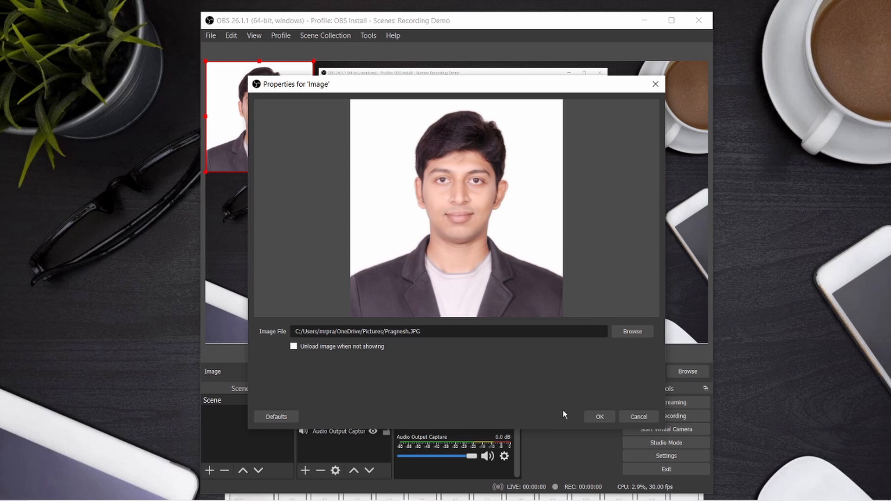
{"action": "left_click", "coordinate": [598, 417]}
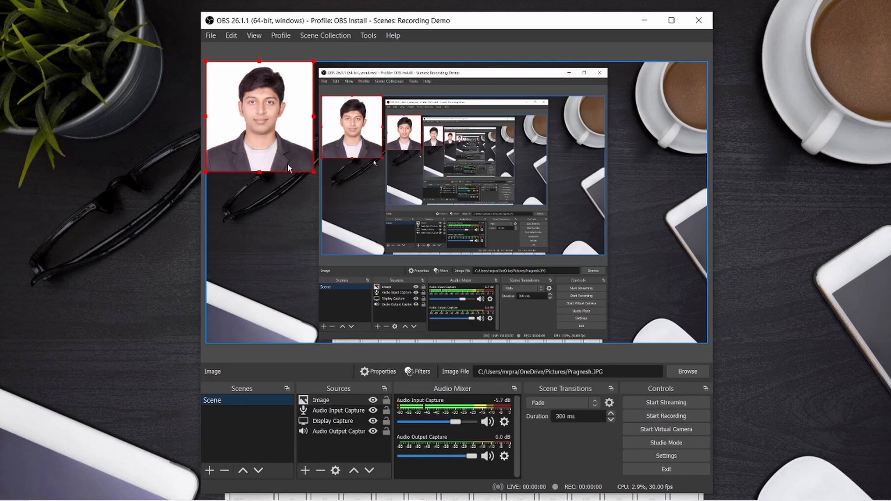
Shrink the portrait image to about half its size and place it near the lower-right corner of the scene canvas.
{"action": "left_click_drag", "start_coordinate": [264, 128], "coordinate": [461, 186]}
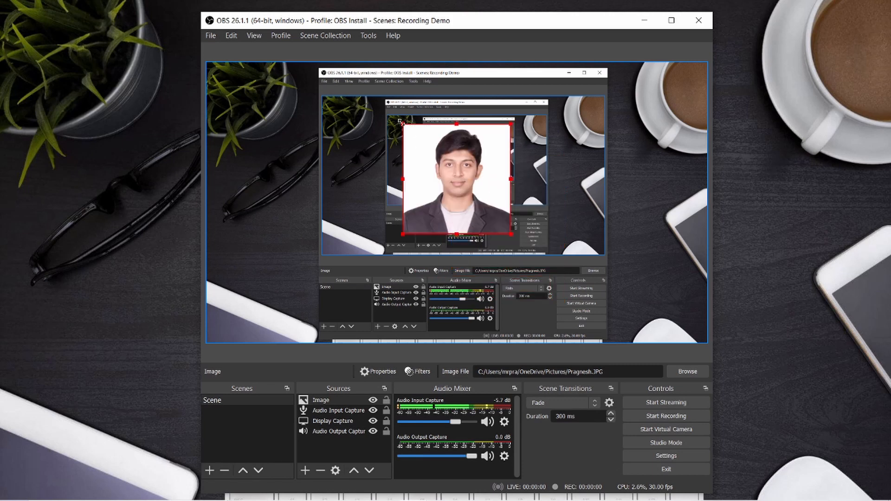
{"action": "left_click_drag", "start_coordinate": [401, 122], "coordinate": [654, 298]}
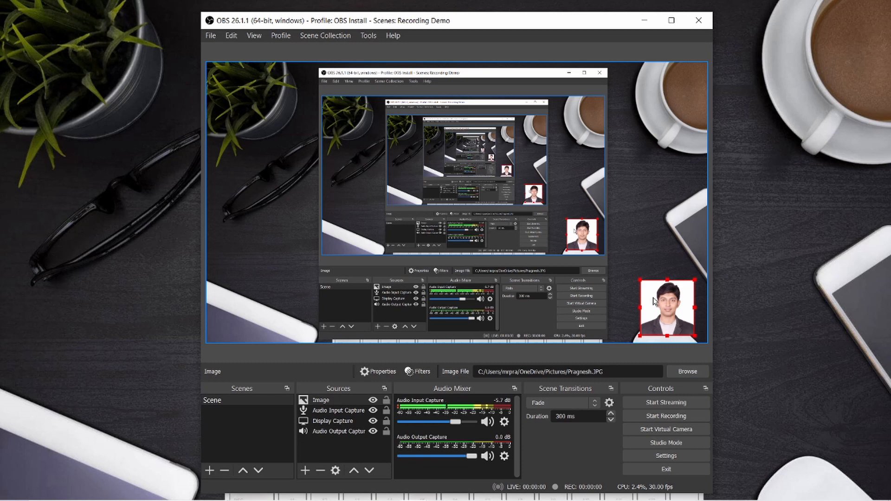
{"action": "left_click_drag", "start_coordinate": [654, 301], "coordinate": [636, 272]}
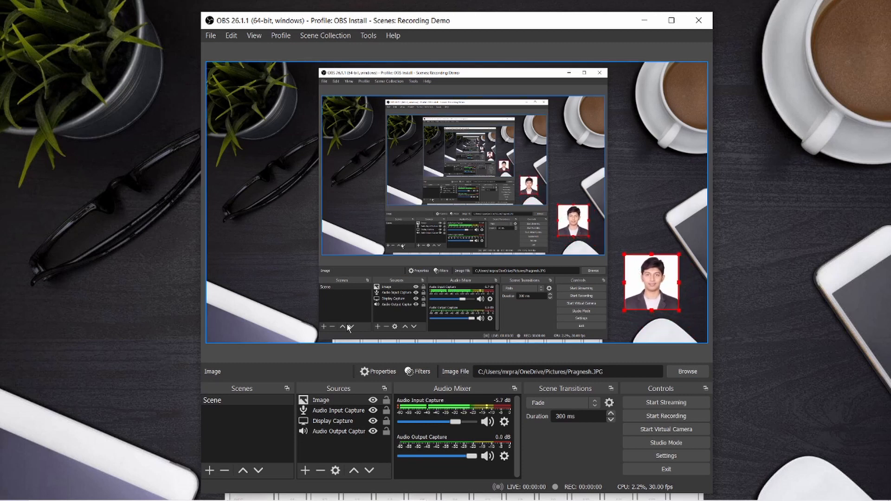
Add a second image source named Image 2, using YouTube.JPG from the Pictures folder.
{"action": "left_click", "coordinate": [305, 470]}
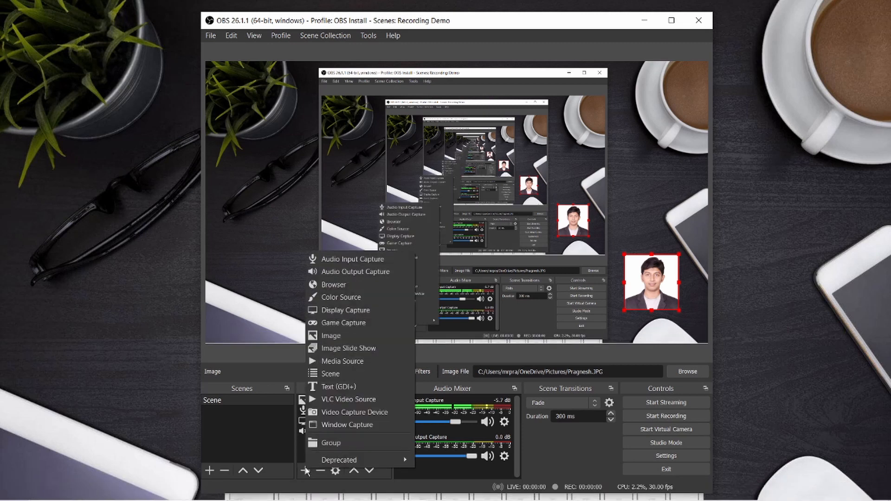
{"action": "left_click", "coordinate": [333, 336]}
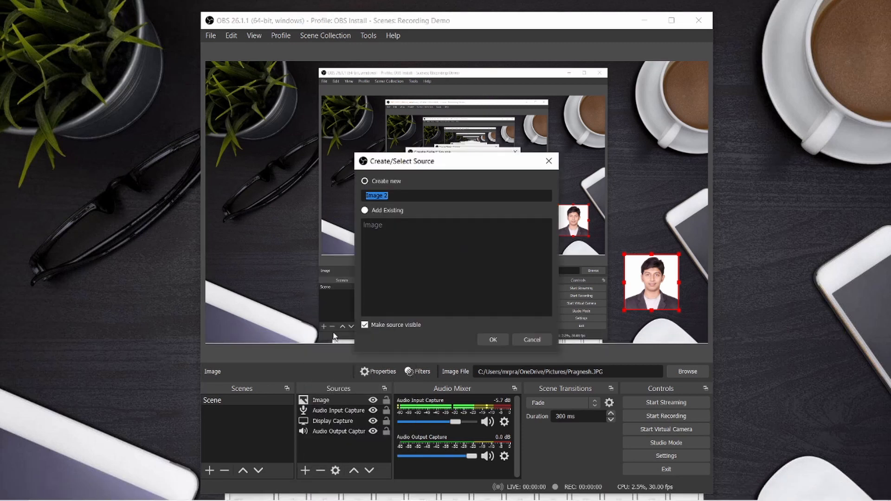
{"action": "left_click", "coordinate": [503, 343]}
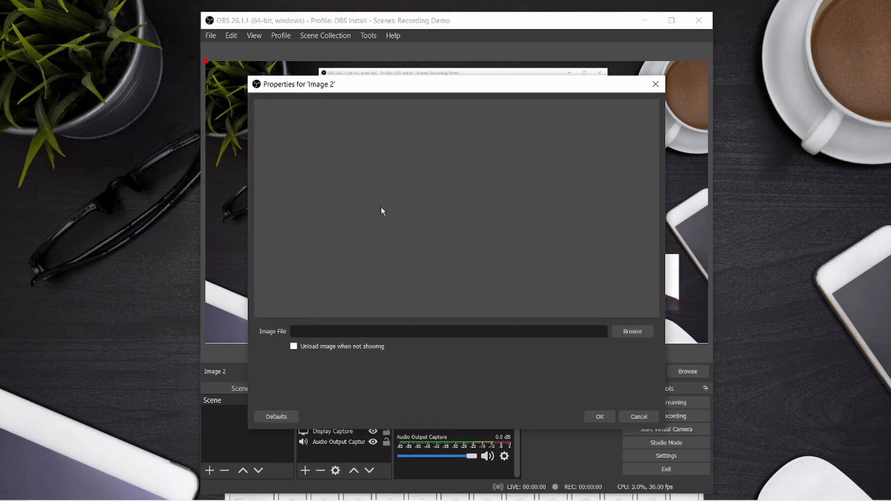
{"action": "left_click", "coordinate": [623, 329]}
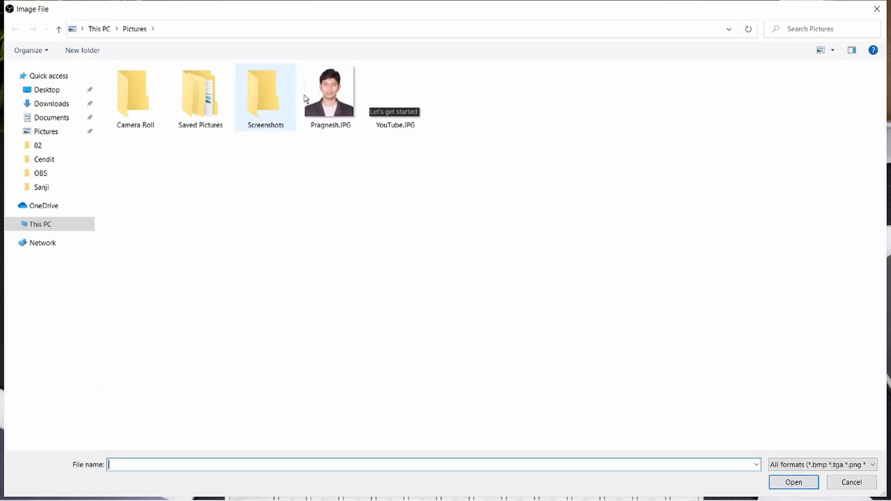
{"action": "double_click", "coordinate": [369, 115]}
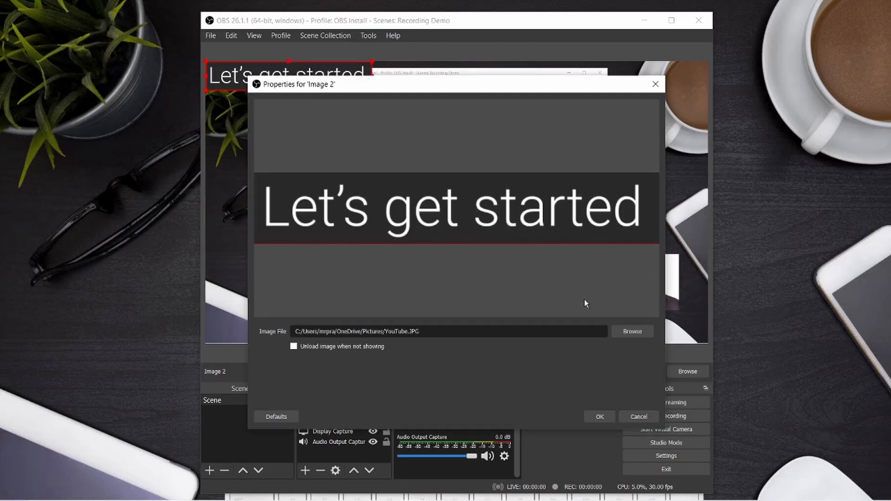
{"action": "left_click", "coordinate": [599, 417]}
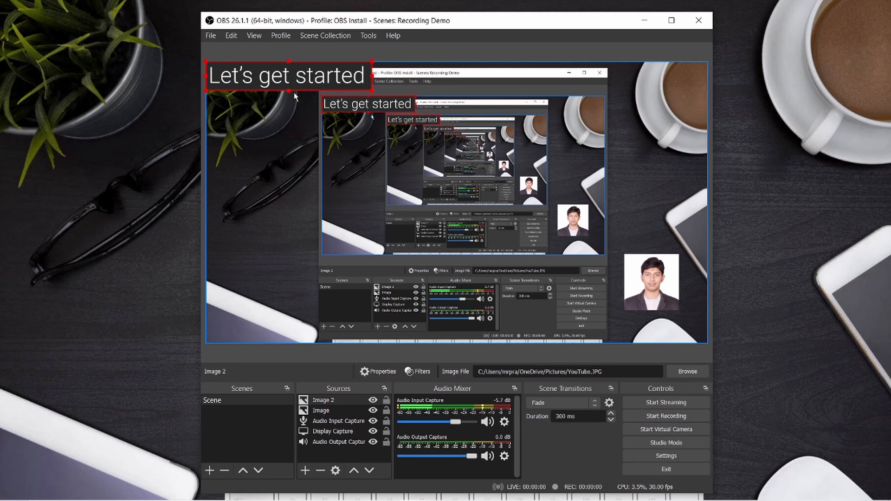
Shrink the "Let's get started" banner and place it directly below the portrait on the canvas.
{"action": "left_click_drag", "start_coordinate": [291, 78], "coordinate": [367, 186]}
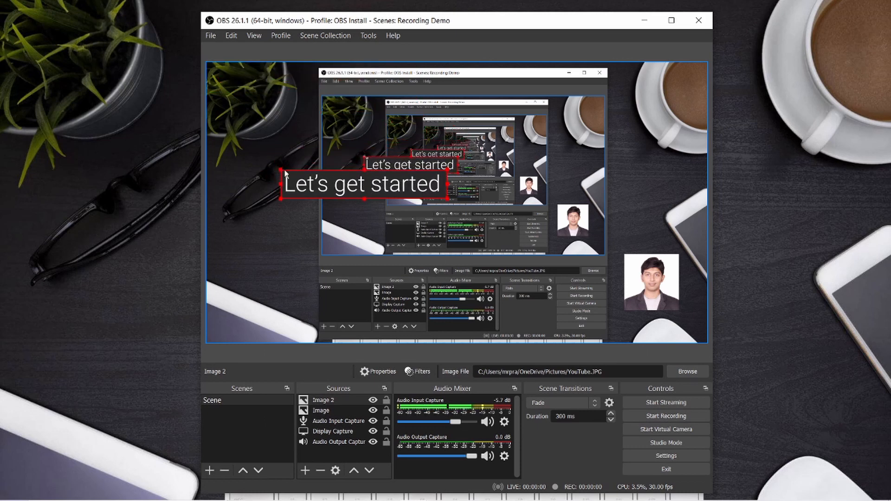
{"action": "left_click_drag", "start_coordinate": [278, 167], "coordinate": [650, 326]}
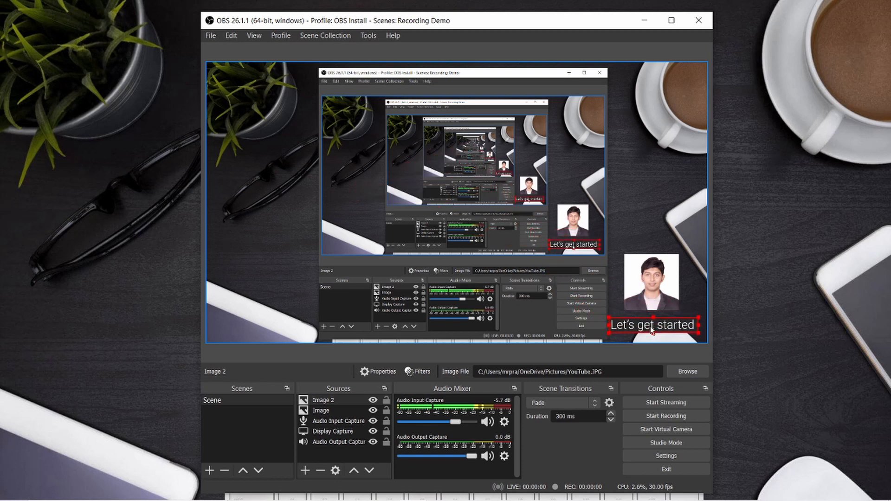
{"action": "left_click", "coordinate": [634, 196]}
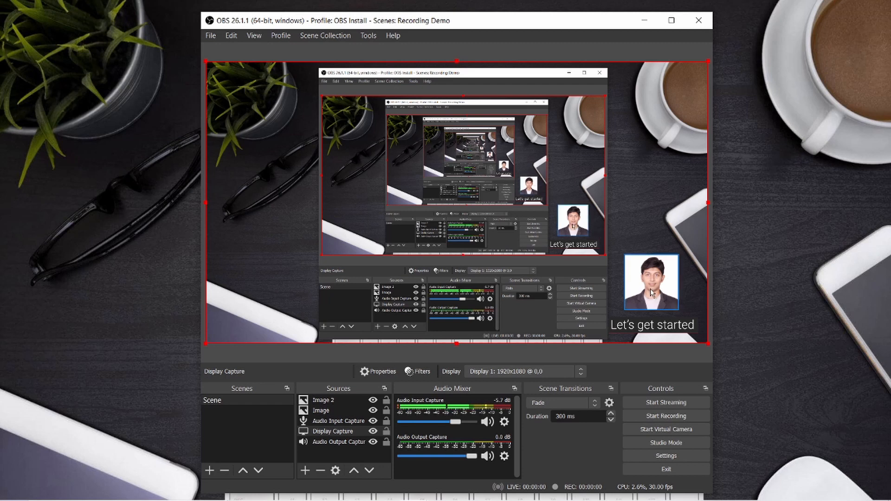
Add a new color source with the default name to the scene.
{"action": "left_click", "coordinate": [305, 471]}
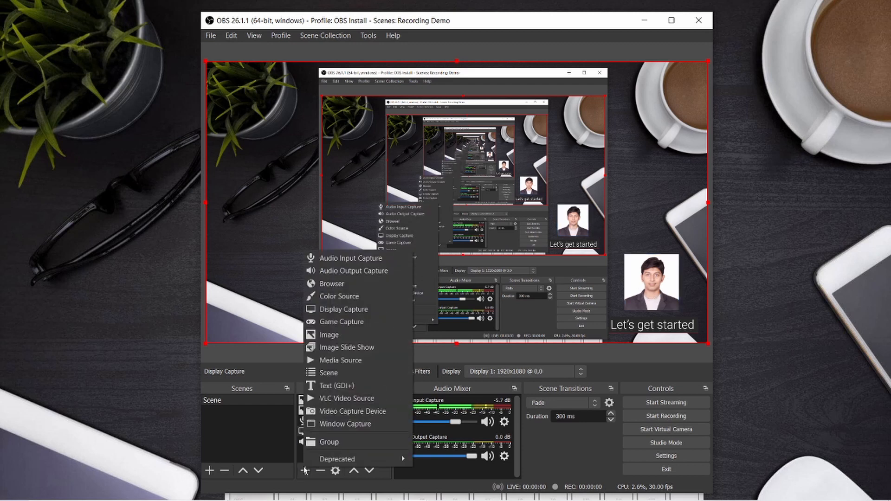
{"action": "left_click", "coordinate": [354, 296]}
{"action": "left_click", "coordinate": [488, 340]}
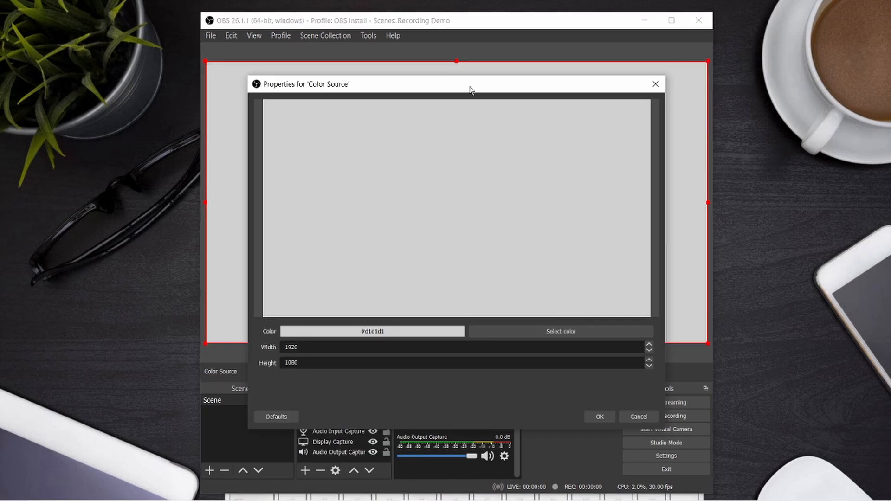
Set the new color source's color to dark grey #29272a, sampled from the desktop background, and accept its properties.
{"action": "left_click_drag", "start_coordinate": [471, 89], "coordinate": [377, 42]}
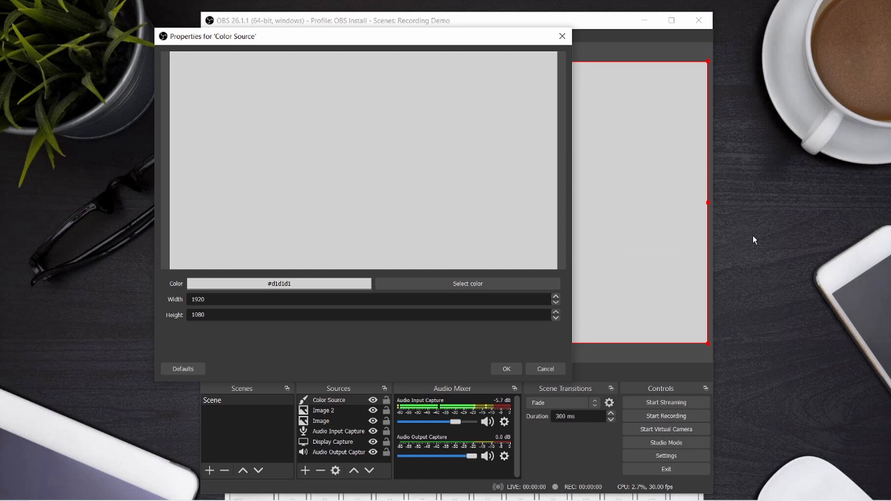
{"action": "left_click", "coordinate": [450, 286]}
{"action": "left_click", "coordinate": [259, 209]}
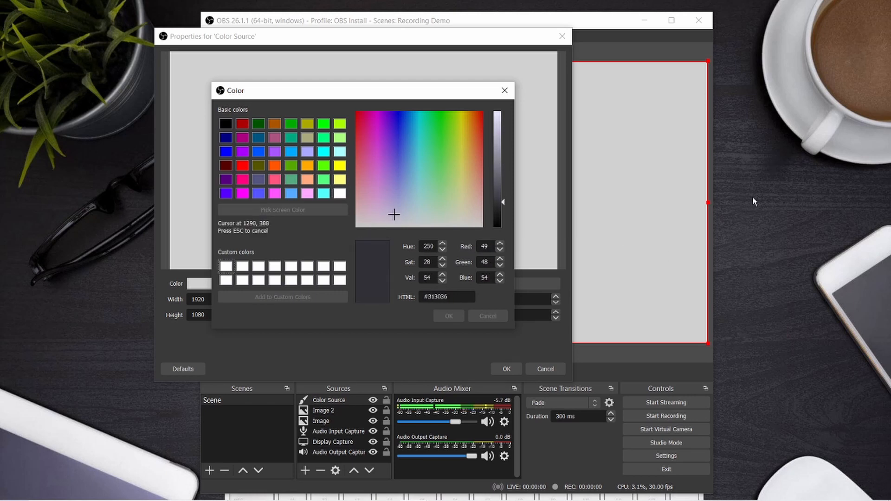
{"action": "left_click", "coordinate": [737, 89]}
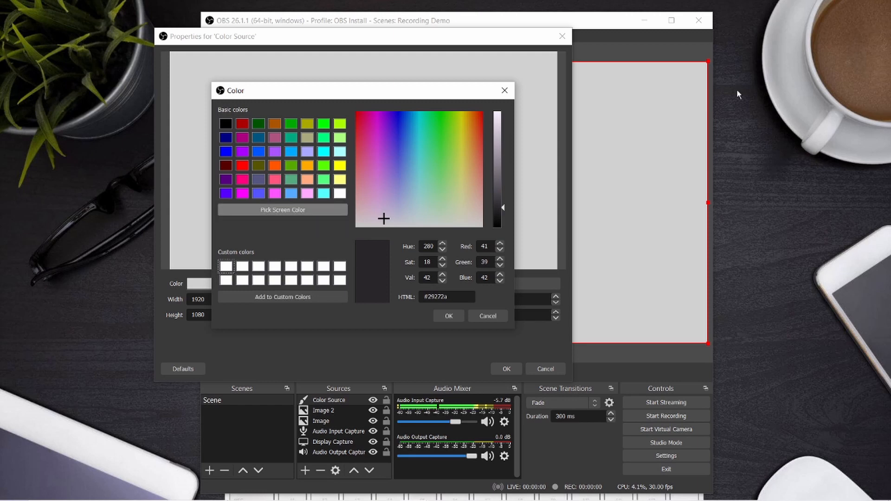
{"action": "left_click", "coordinate": [449, 316]}
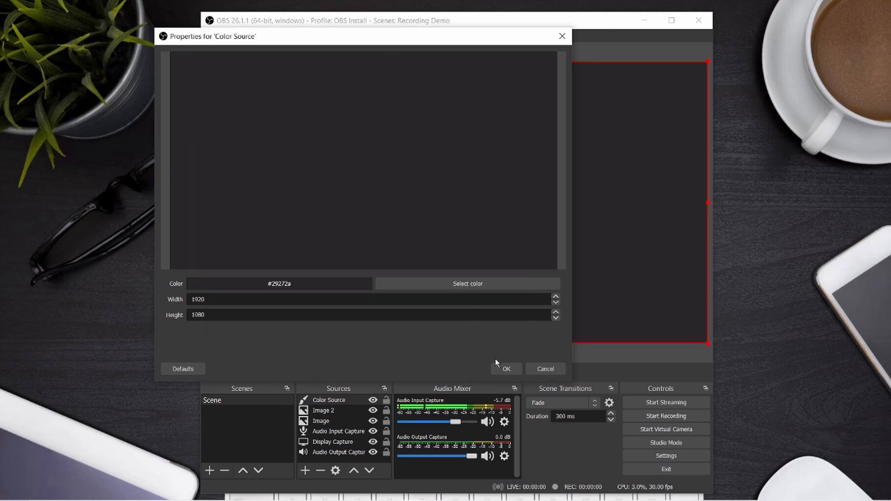
{"action": "left_click", "coordinate": [505, 370]}
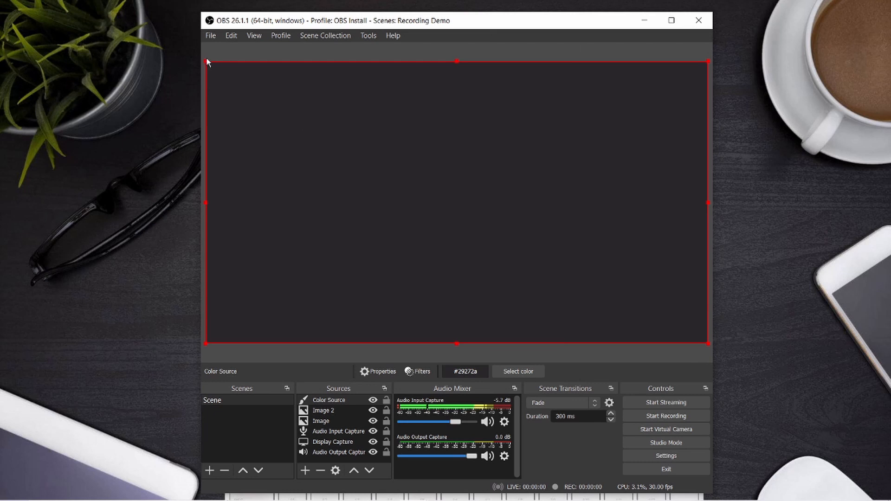
Shrink the color source over the portrait and banner near the canvas's lower-right corner and order it beneath both image sources.
{"action": "left_click_drag", "start_coordinate": [206, 61], "coordinate": [536, 232]}
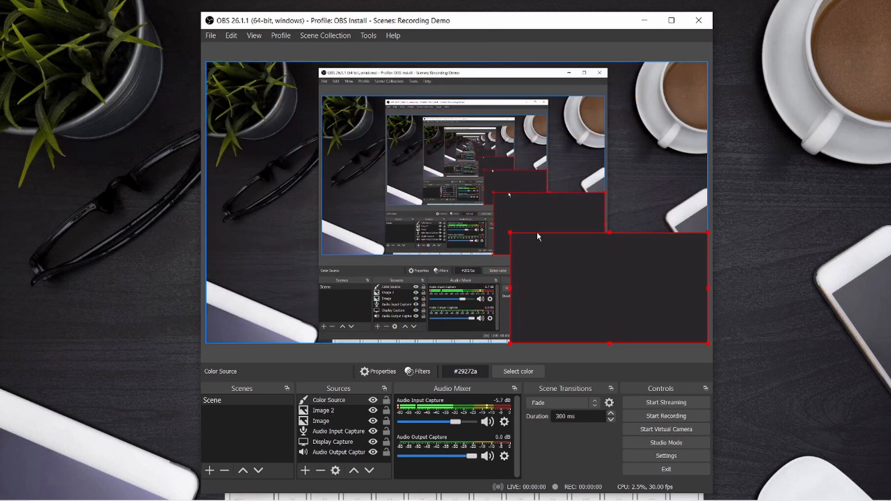
{"action": "mouse_move", "coordinate": [597, 281]}
{"action": "left_mouse_down"}
{"action": "mouse_move", "coordinate": [449, 200]}
{"action": "mouse_move", "coordinate": [606, 269]}
{"action": "mouse_move", "coordinate": [586, 268]}
{"action": "left_mouse_up"}
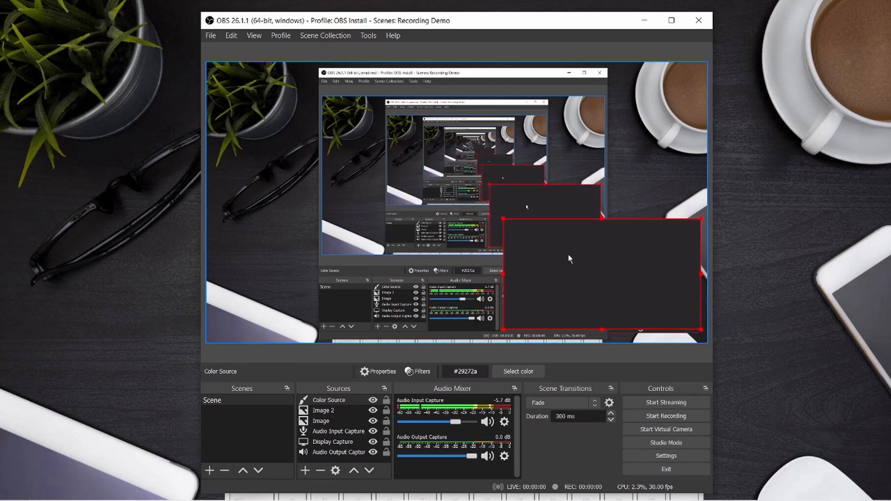
{"action": "left_click", "coordinate": [330, 402]}
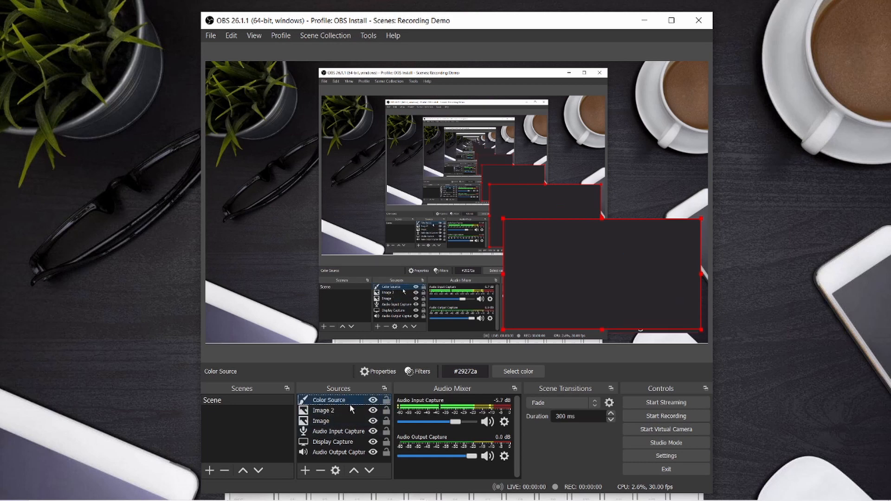
{"action": "left_click", "coordinate": [368, 471]}
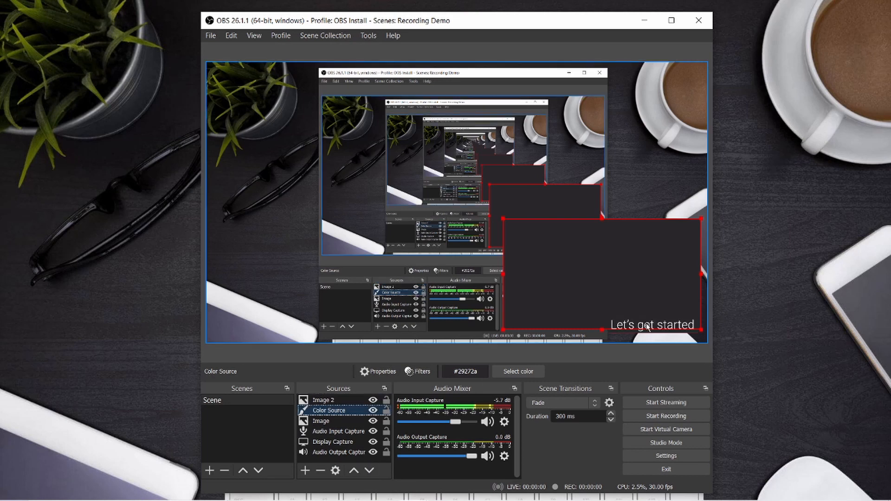
{"action": "left_click", "coordinate": [368, 471]}
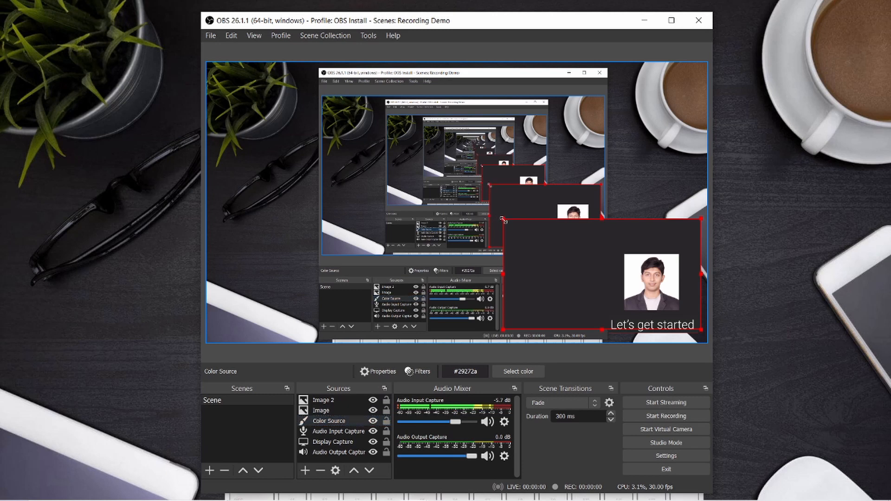
Scale down the color source, then crop its left and right sides into a narrow frame around the portrait.
{"action": "left_click_drag", "start_coordinate": [504, 219], "coordinate": [594, 249]}
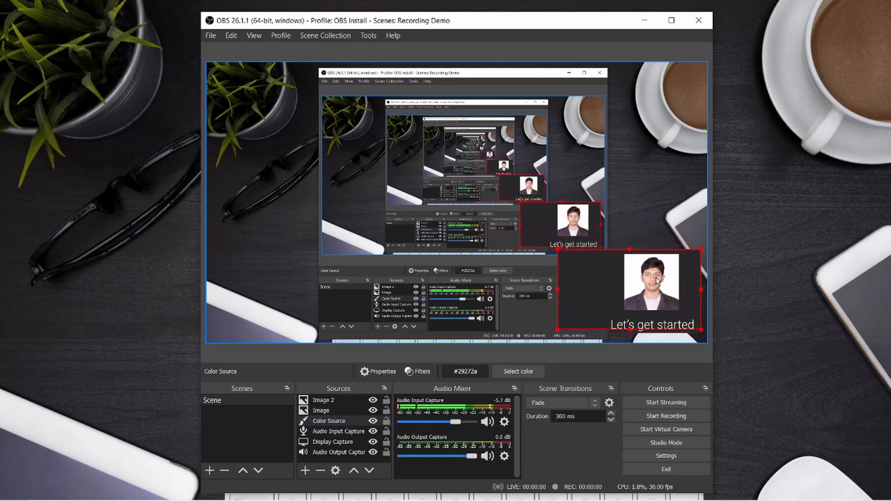
{"action": "mouse_move", "coordinate": [656, 277]}
{"action": "left_mouse_down"}
{"action": "mouse_move", "coordinate": [648, 279]}
{"action": "mouse_move", "coordinate": [675, 282]}
{"action": "mouse_move", "coordinate": [653, 277]}
{"action": "left_mouse_up"}
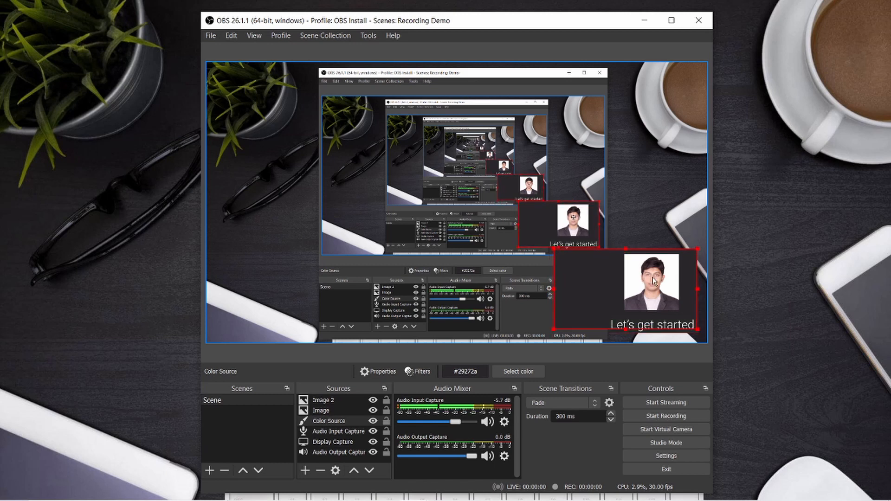
{"action": "left_click_drag", "start_coordinate": [554, 289], "coordinate": [578, 298]}
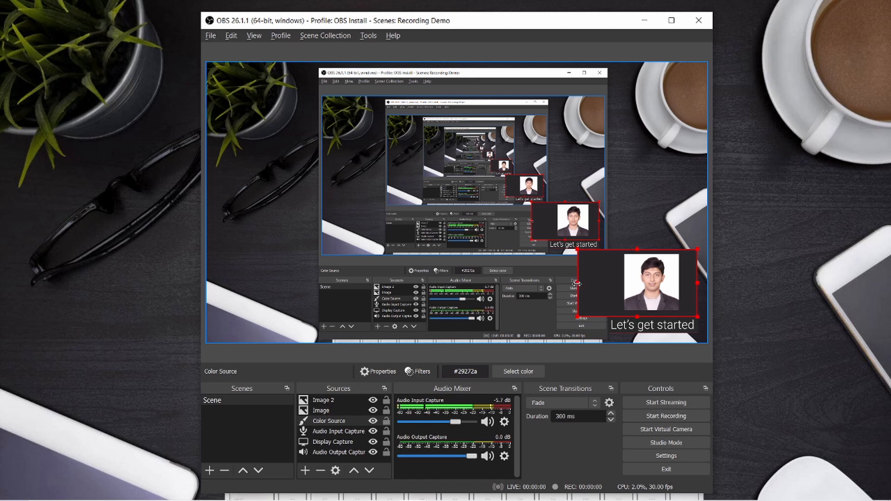
{"action": "left_click_drag", "start_coordinate": [576, 283], "coordinate": [615, 300]}
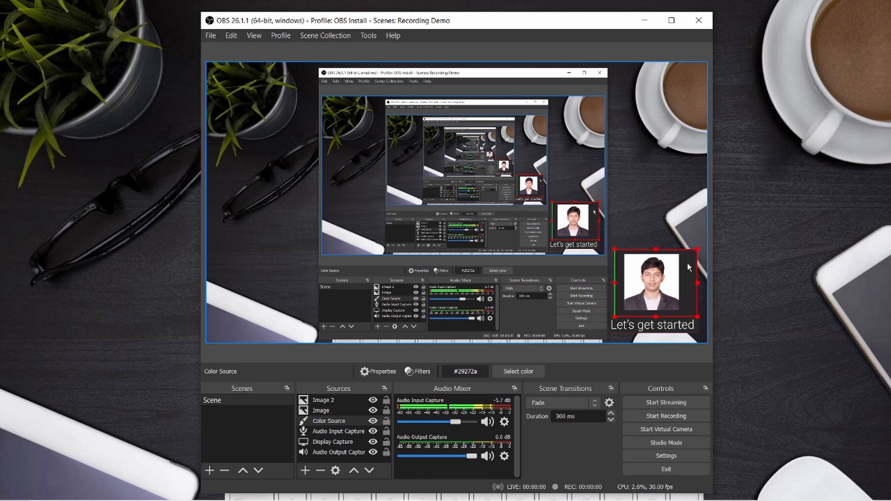
{"action": "left_click_drag", "start_coordinate": [688, 262], "coordinate": [682, 263]}
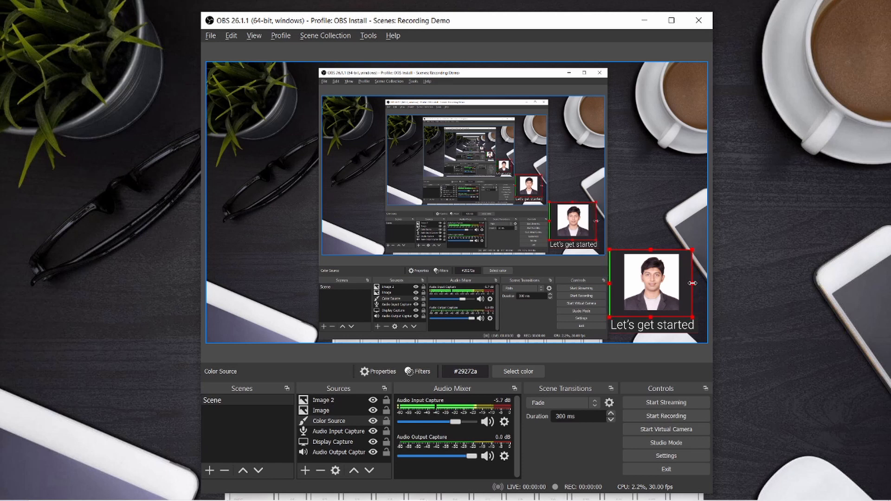
{"action": "left_click_drag", "start_coordinate": [693, 283], "coordinate": [662, 285]}
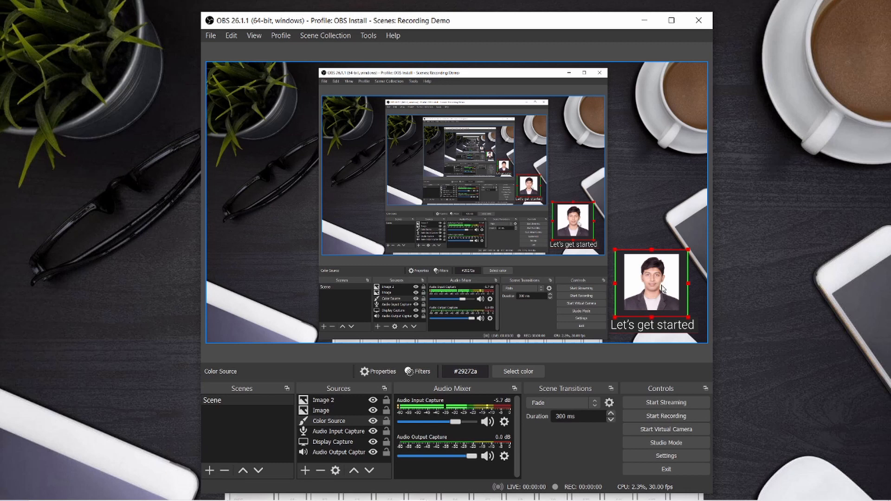
Nudge the portrait into position inside the color frame and lock the Image source against canvas edits.
{"action": "left_click", "coordinate": [325, 411]}
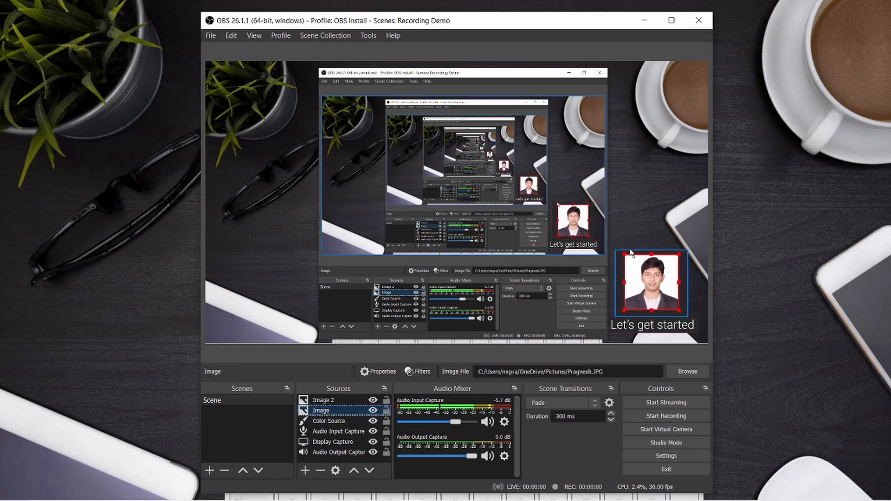
{"action": "left_click_drag", "start_coordinate": [650, 271], "coordinate": [648, 270]}
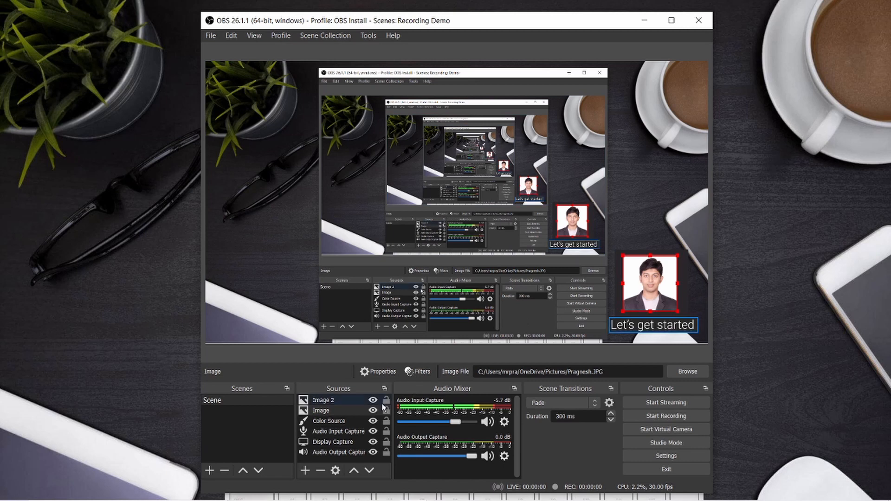
{"action": "left_click", "coordinate": [386, 410]}
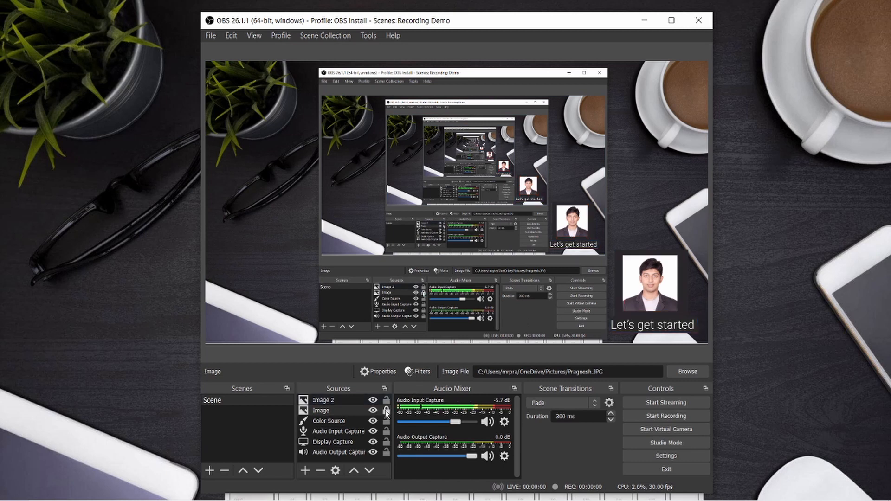
{"action": "left_click", "coordinate": [636, 275]}
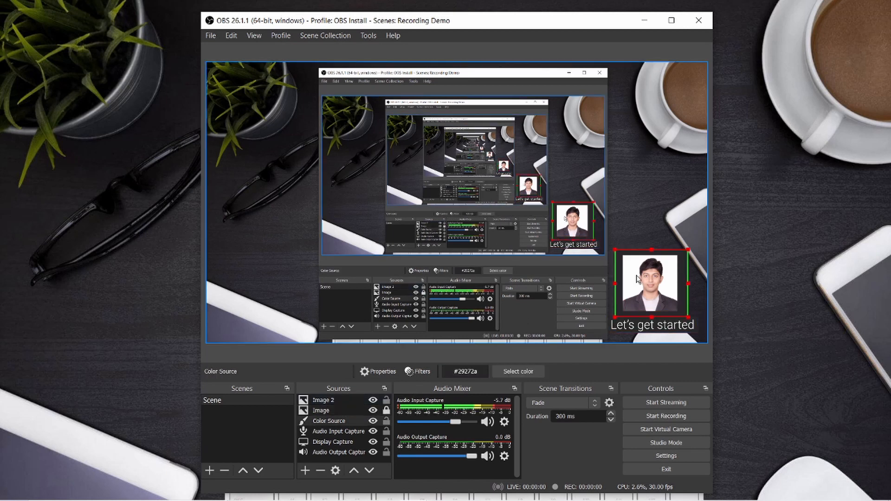
{"action": "left_click", "coordinate": [321, 411]}
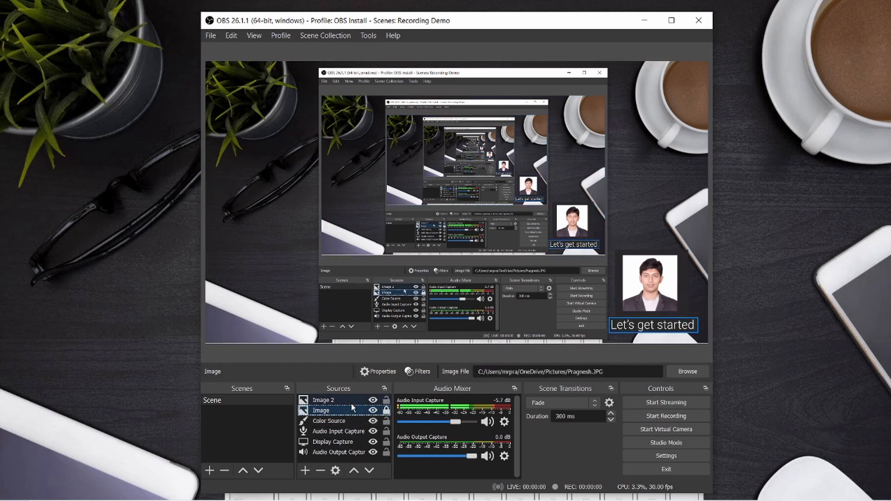
{"action": "left_click", "coordinate": [386, 411]}
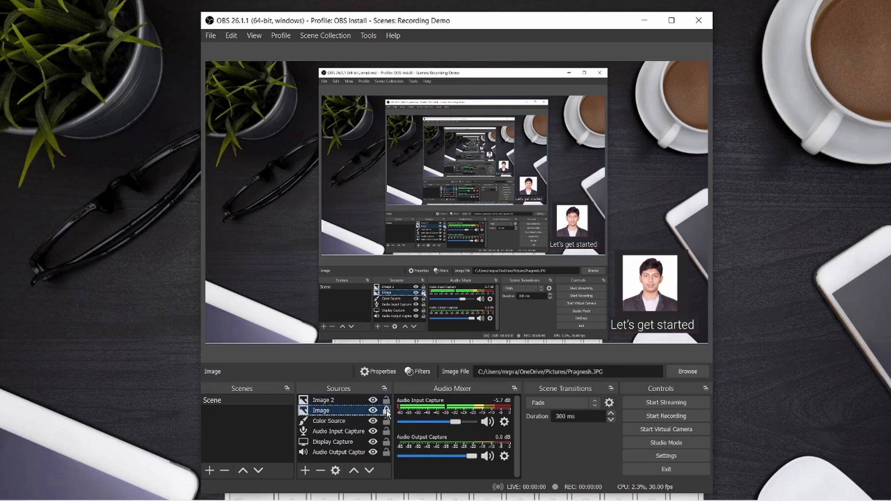
Trim the color source's right side slightly and shift it to even out the border around the portrait.
{"action": "left_click", "coordinate": [359, 401]}
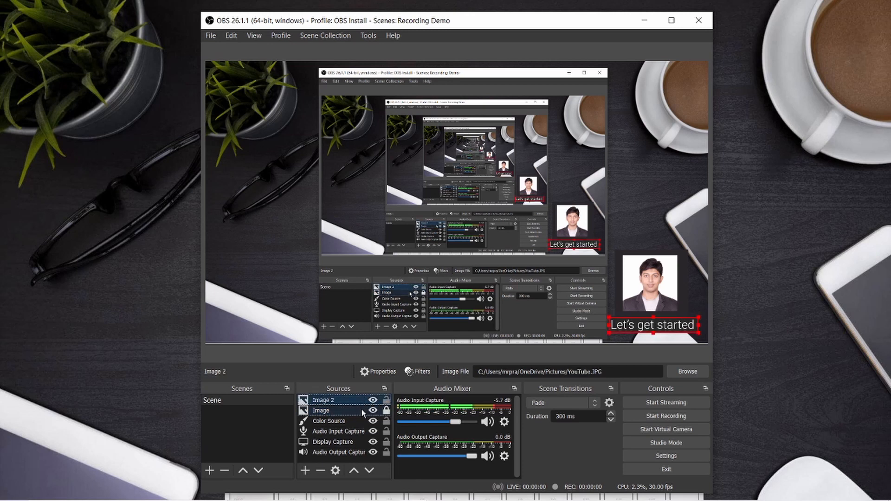
{"action": "left_click", "coordinate": [361, 421]}
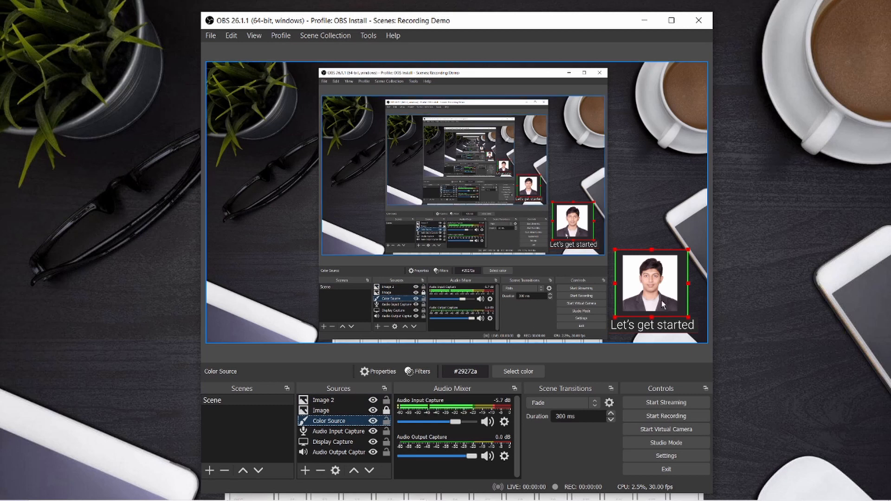
{"action": "left_click", "coordinate": [688, 281]}
{"action": "left_click_drag", "start_coordinate": [688, 281], "coordinate": [686, 281]}
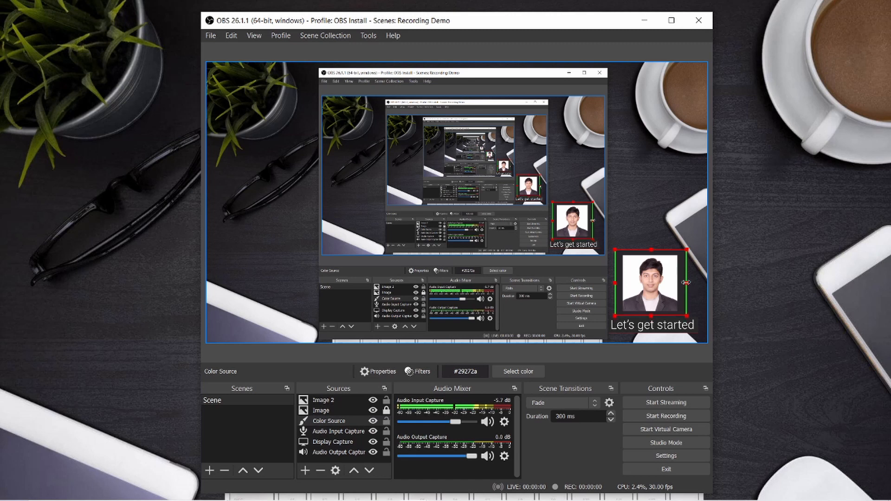
{"action": "left_click_drag", "start_coordinate": [677, 278], "coordinate": [678, 279]}
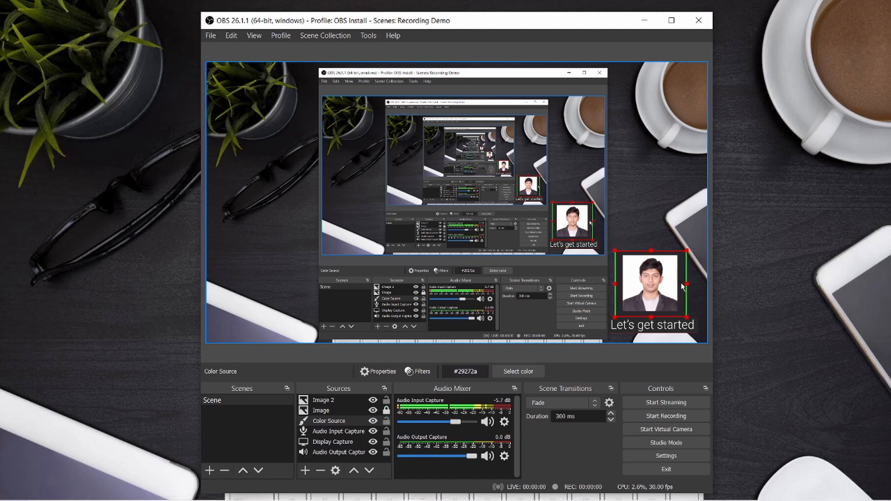
Change the color source's color to olive green #586303, sampled from the plant leaf on the desktop wallpaper.
{"action": "right_click", "coordinate": [684, 287]}
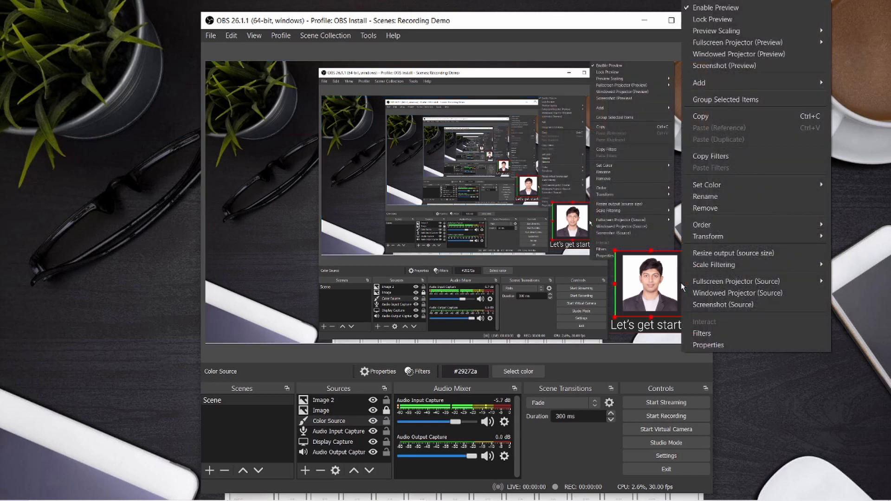
{"action": "left_click", "coordinate": [696, 350]}
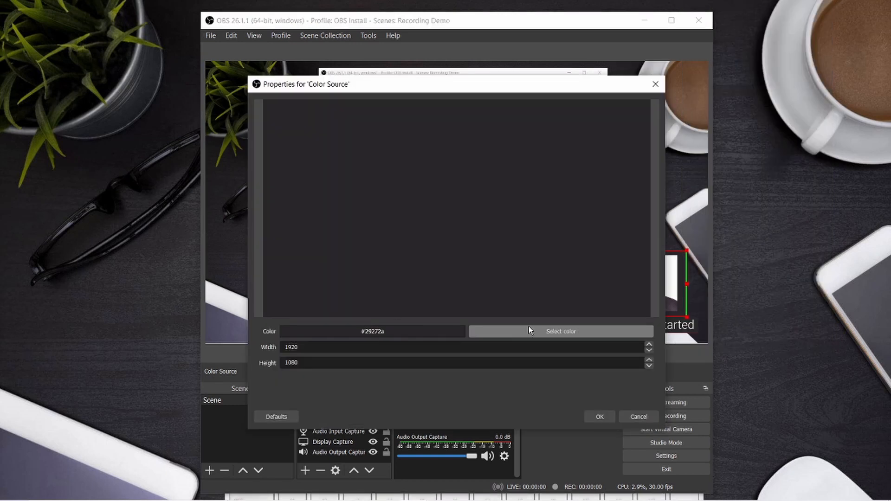
{"action": "left_click", "coordinate": [529, 330]}
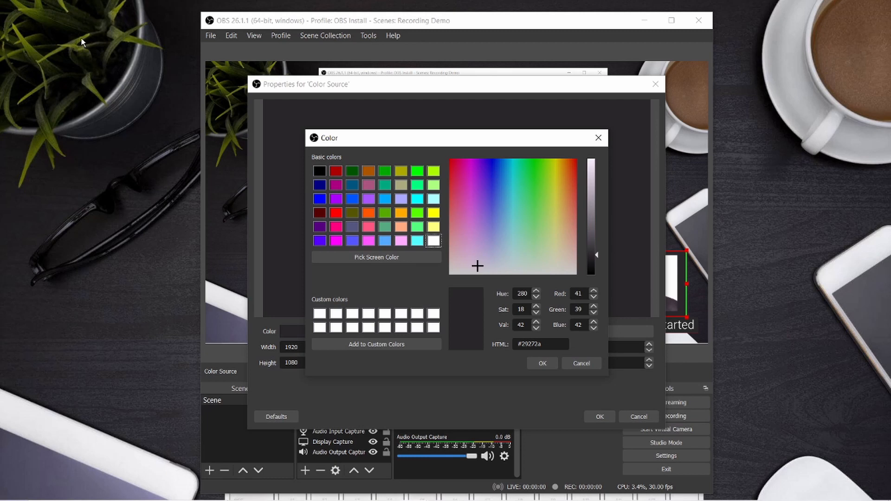
{"action": "left_click", "coordinate": [116, 33]}
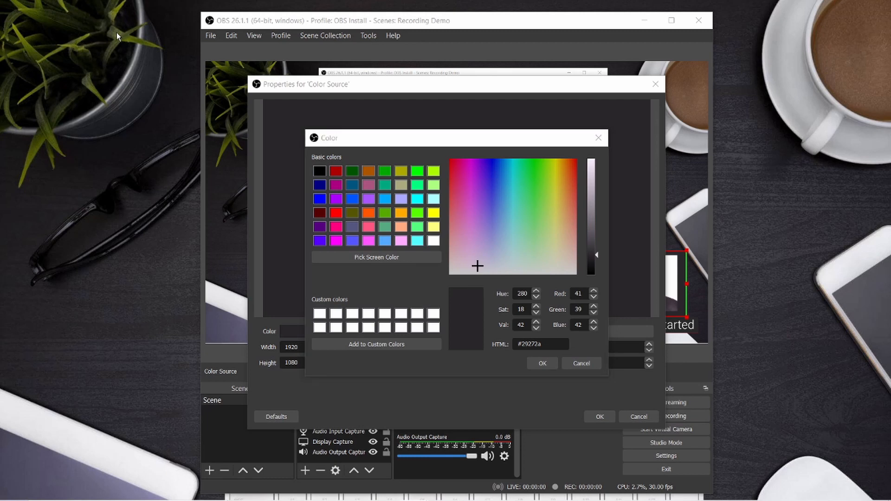
{"action": "left_click", "coordinate": [349, 258]}
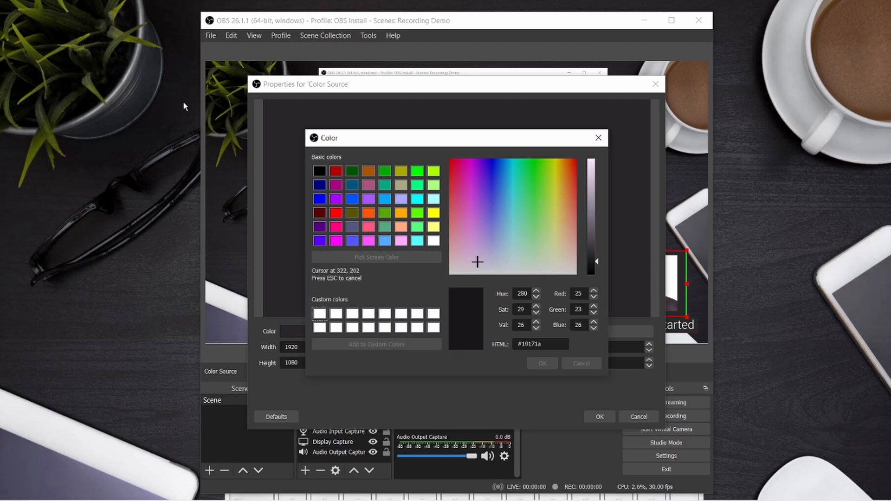
{"action": "left_click", "coordinate": [130, 37]}
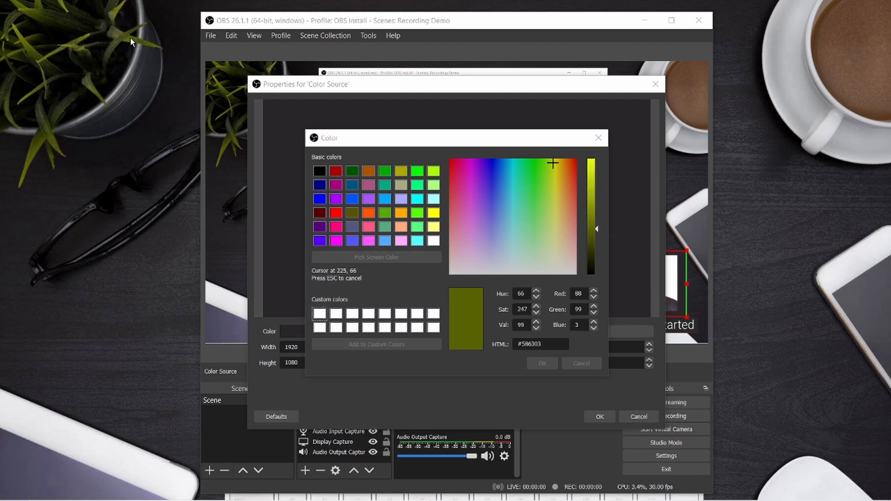
{"action": "left_click", "coordinate": [545, 362]}
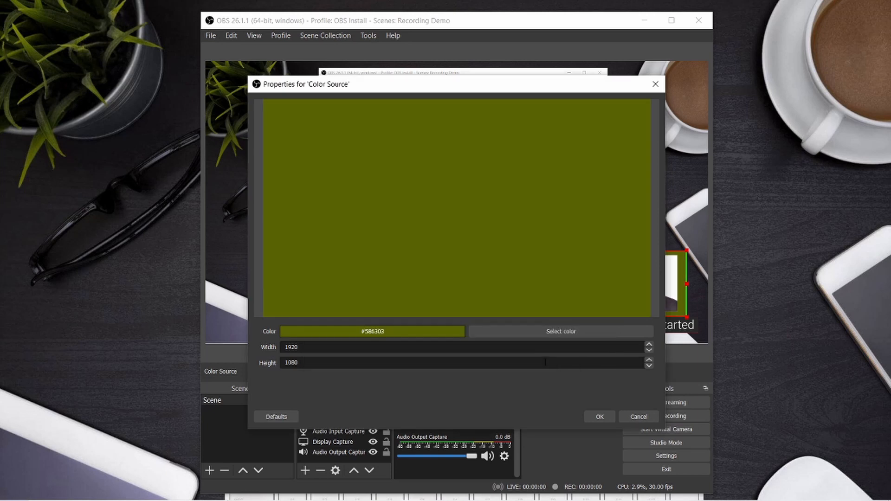
{"action": "left_click", "coordinate": [599, 417]}
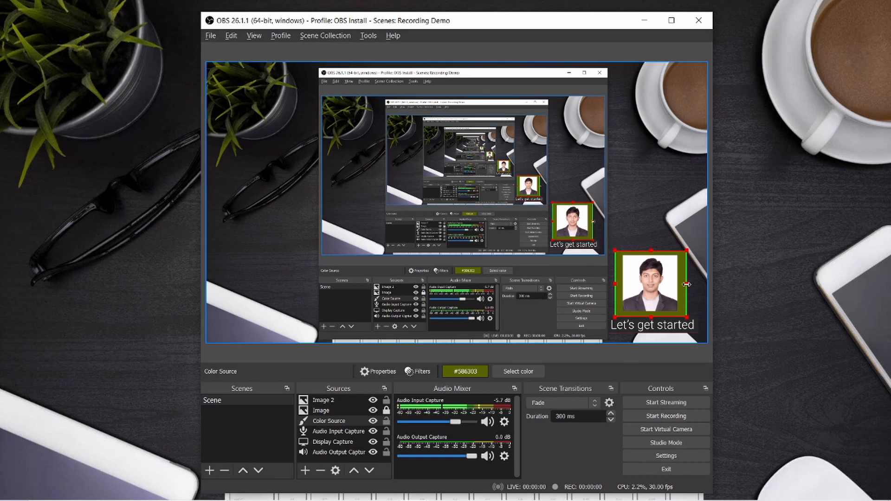
Crop the color source's right and left sides slightly to even the border around the portrait, and lock the source.
{"action": "left_click_drag", "start_coordinate": [687, 285], "coordinate": [684, 285]}
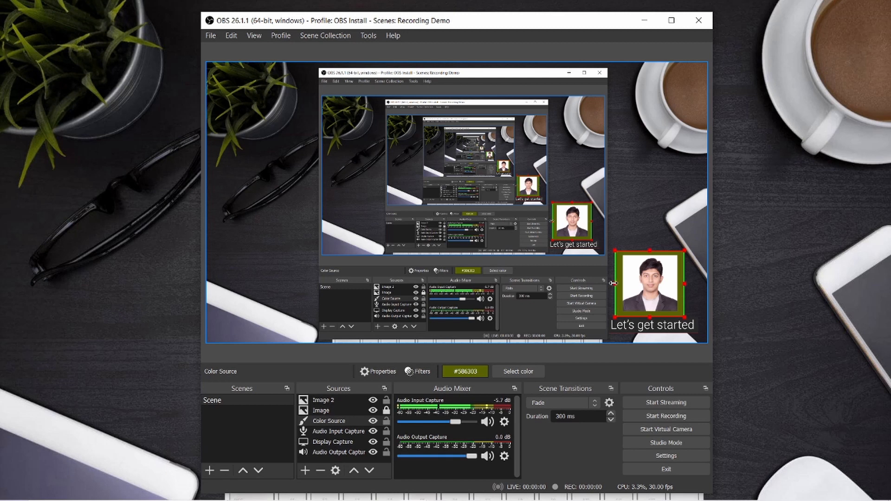
{"action": "key", "text": "alt"}
{"action": "left_click_drag", "start_coordinate": [614, 283], "coordinate": [614, 283]}
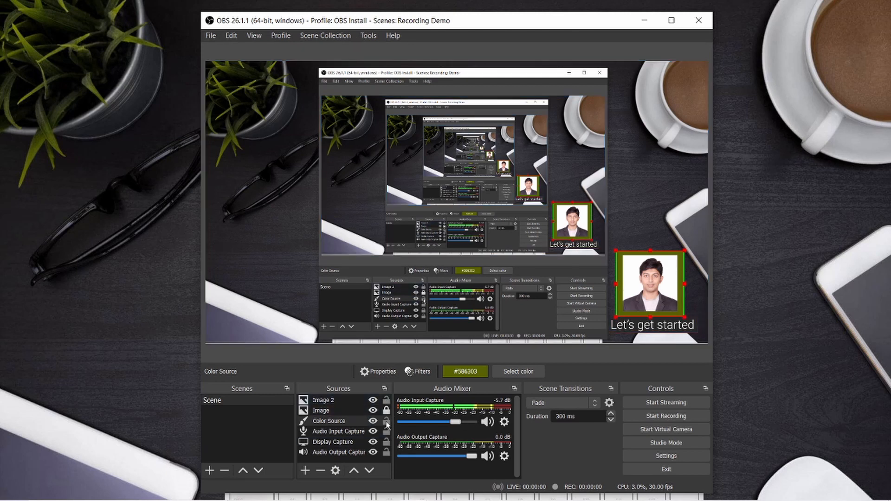
{"action": "left_click", "coordinate": [387, 422]}
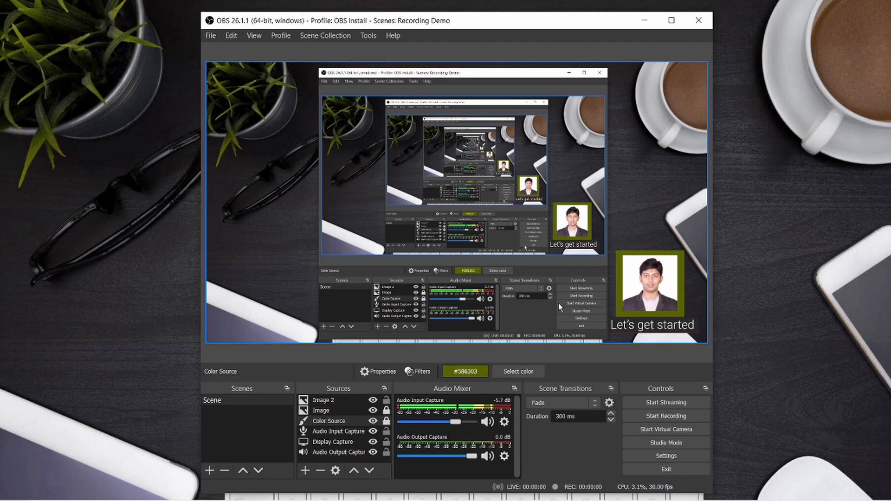
Hide and show again the Color Source, Image and Image 2 sources one by one to check each overlay part.
{"action": "left_click", "coordinate": [374, 422]}
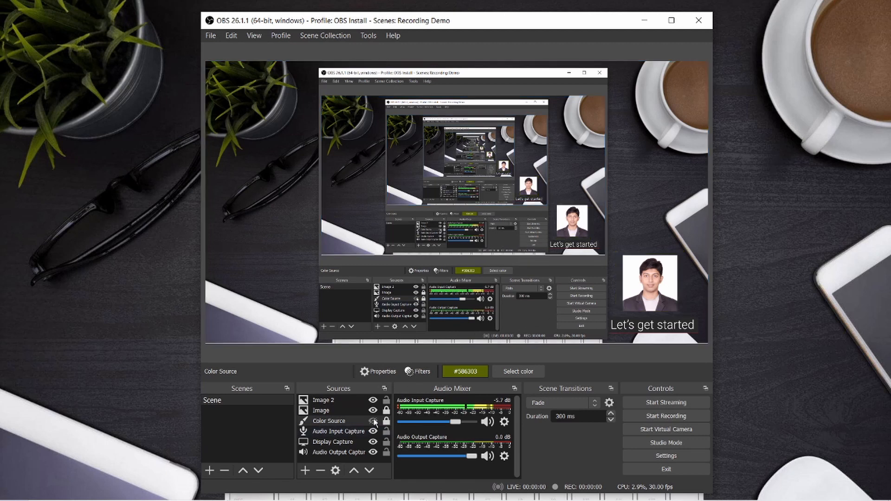
{"action": "left_click", "coordinate": [374, 421]}
{"action": "left_click", "coordinate": [374, 412]}
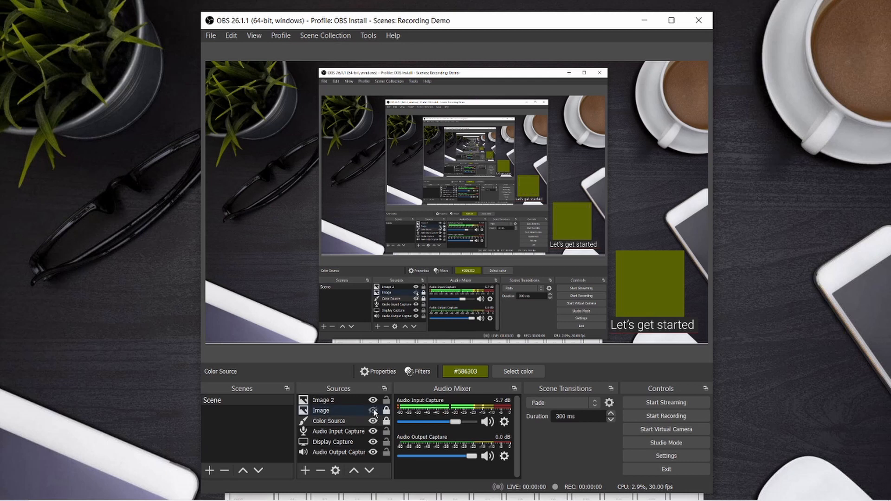
{"action": "left_click", "coordinate": [374, 411]}
{"action": "left_click", "coordinate": [373, 402]}
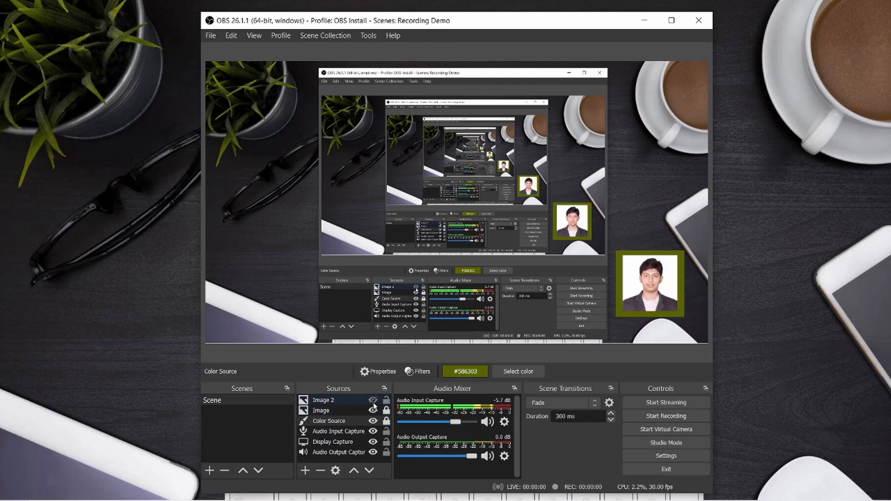
{"action": "left_click", "coordinate": [373, 401]}
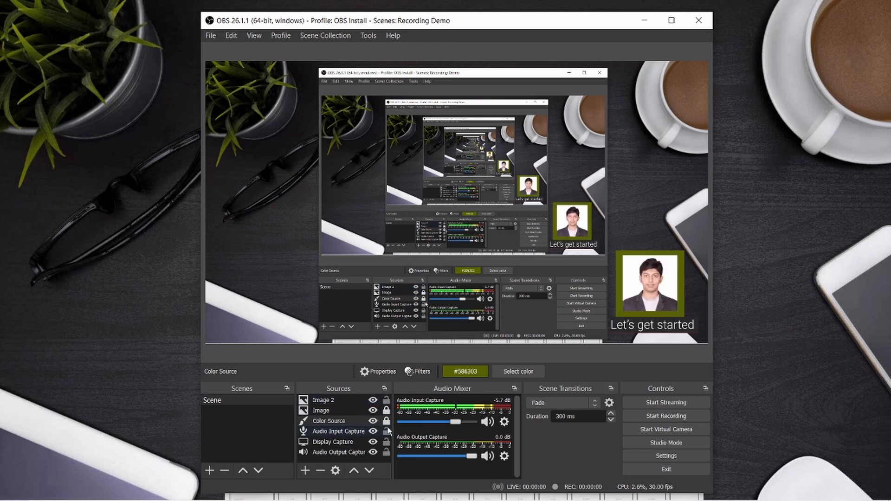
Group the Image 2, Image and Color Source items under the name Logo.
{"action": "left_click", "coordinate": [345, 402]}
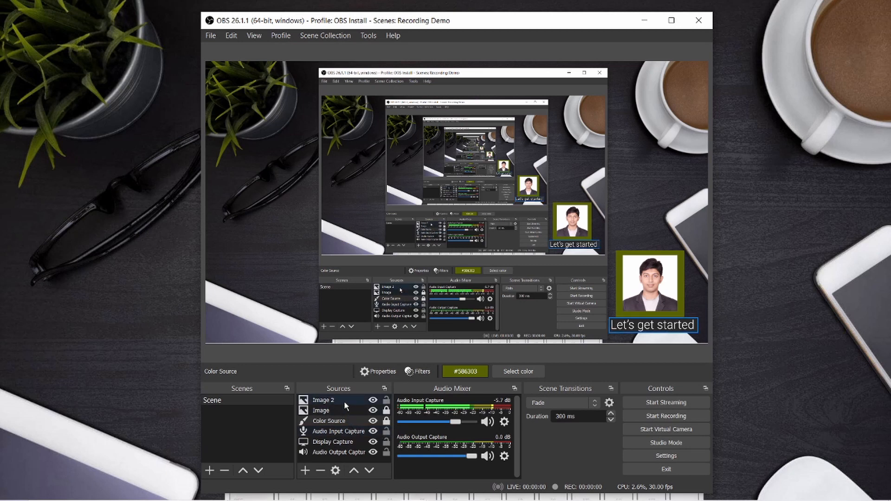
{"action": "left_click", "coordinate": [344, 401]}
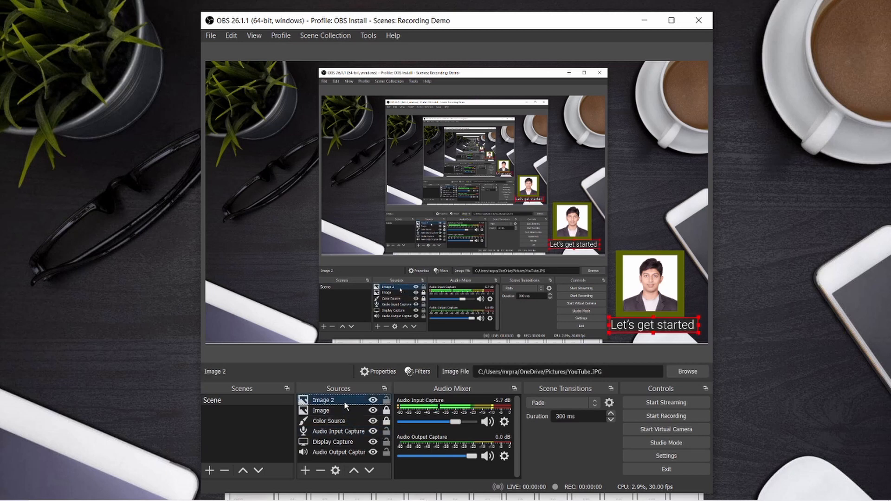
{"action": "key", "text": "shift+Down"}
{"action": "key", "text": "shift+Down"}
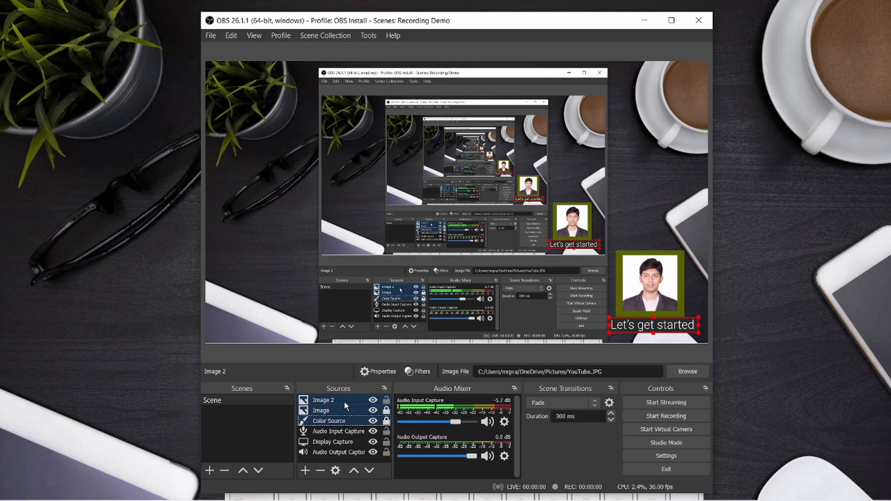
{"action": "right_click", "coordinate": [344, 401]}
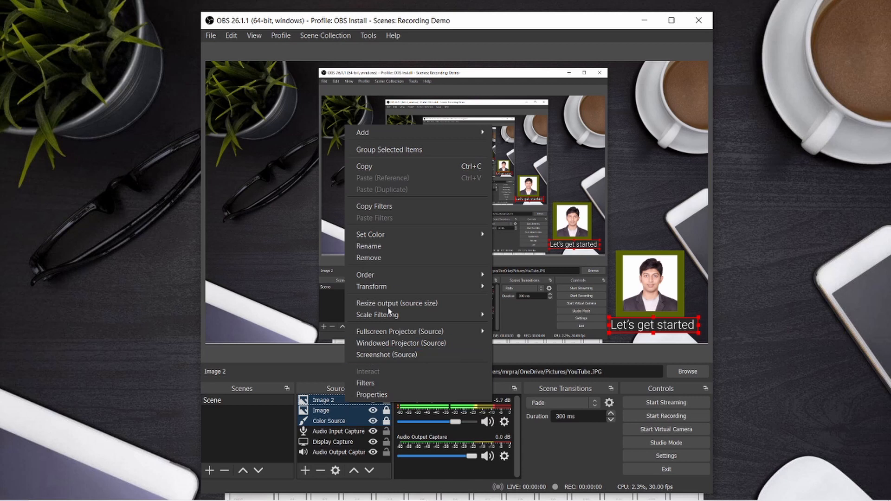
{"action": "left_click", "coordinate": [430, 149]}
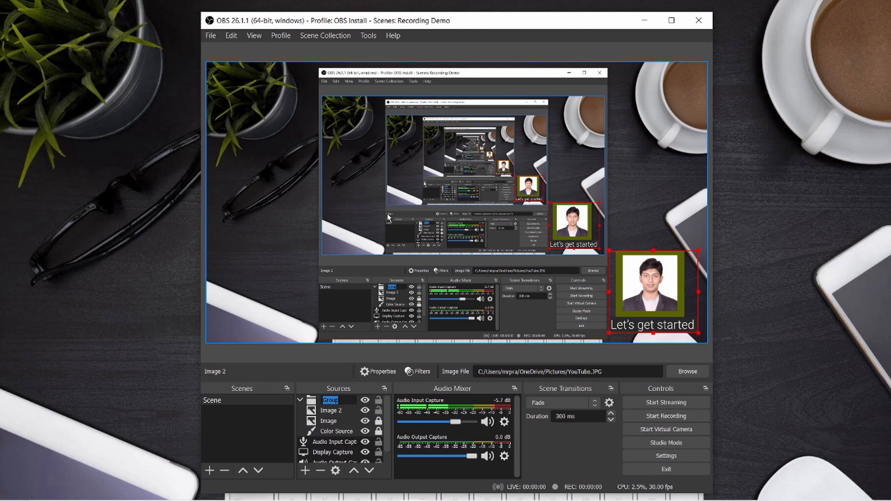
{"action": "type", "text": "Logo"}
{"action": "key", "text": "Return"}
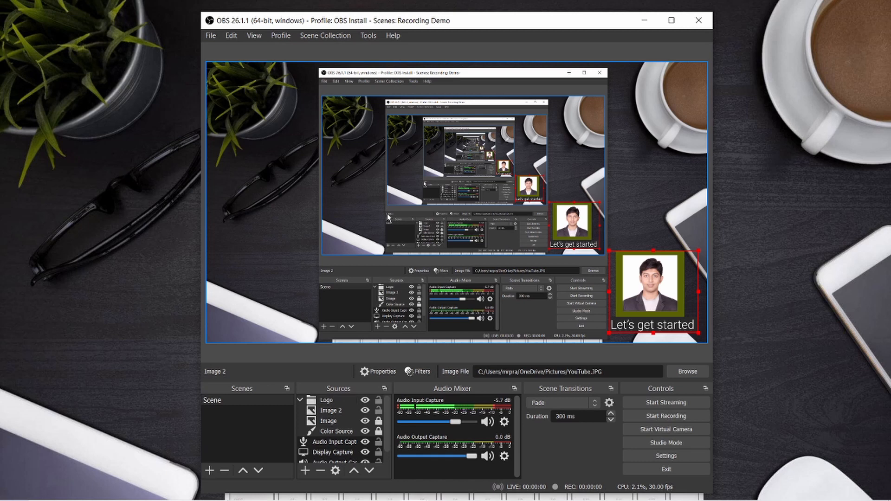
Check the Logo group's visibility and lock controls by switching each one over and back.
{"action": "left_click", "coordinate": [304, 402]}
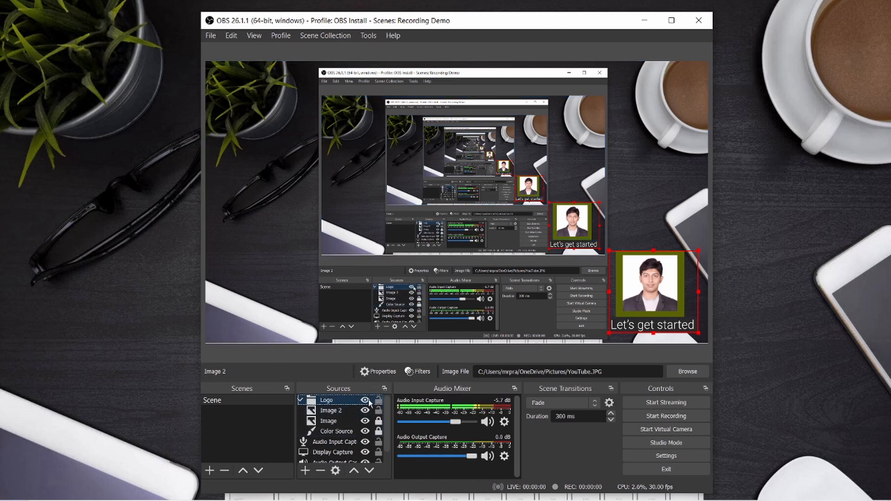
{"action": "left_click", "coordinate": [378, 421]}
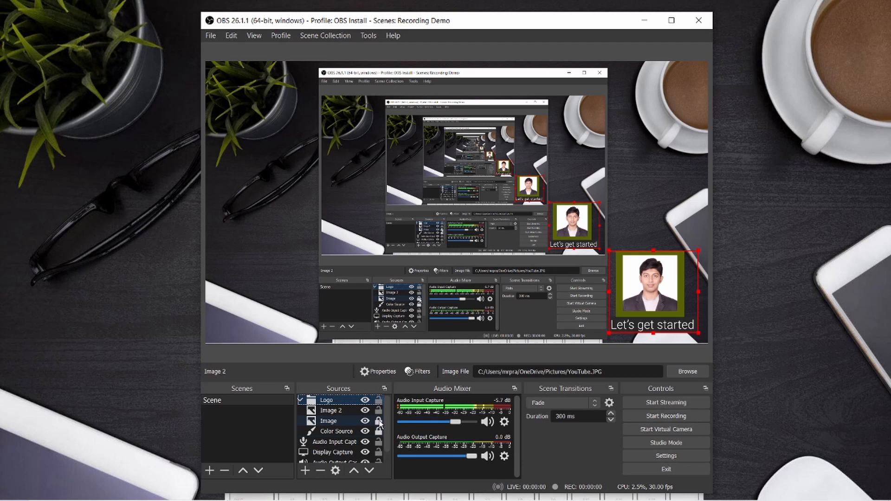
{"action": "left_click", "coordinate": [365, 400]}
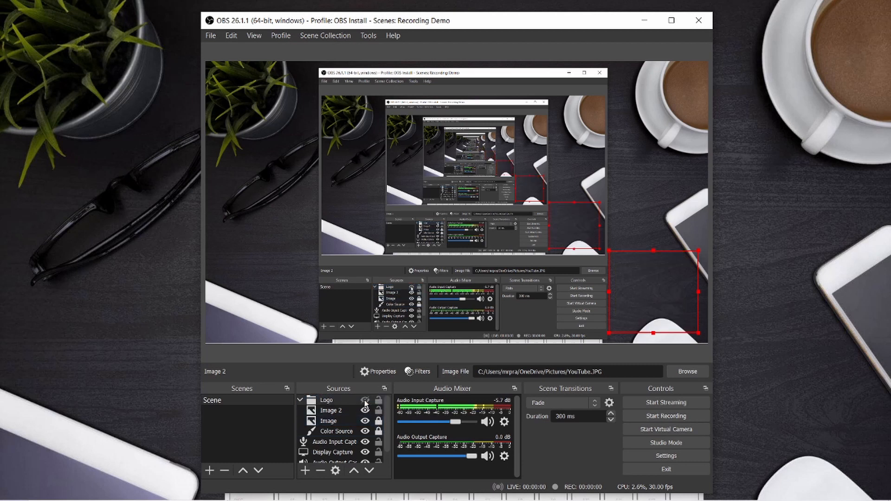
{"action": "left_click", "coordinate": [365, 401]}
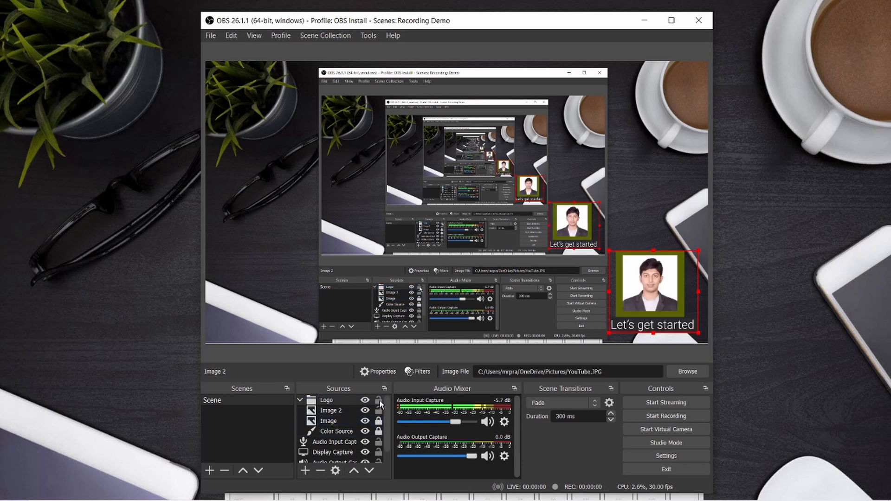
{"action": "left_click", "coordinate": [378, 401]}
{"action": "left_click", "coordinate": [379, 401]}
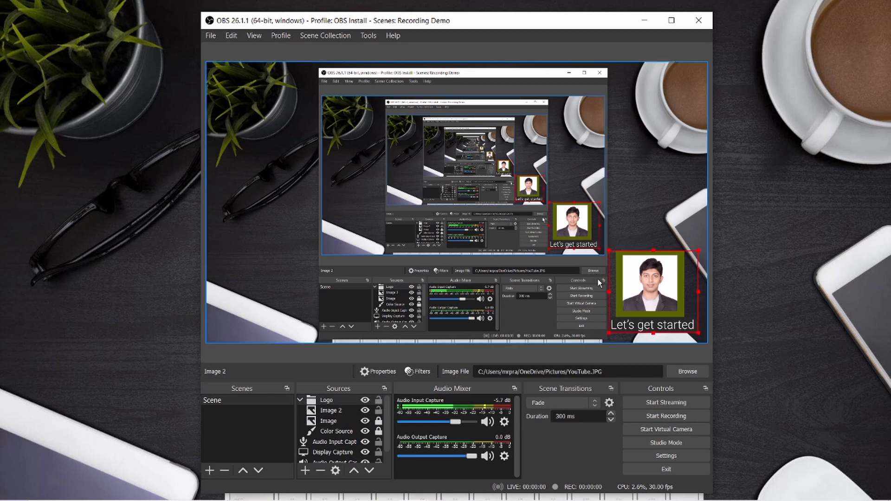
Unlock the Image and Color Source items inside the Logo group and collapse the group, leaving it unlocked.
{"action": "left_click", "coordinate": [380, 420]}
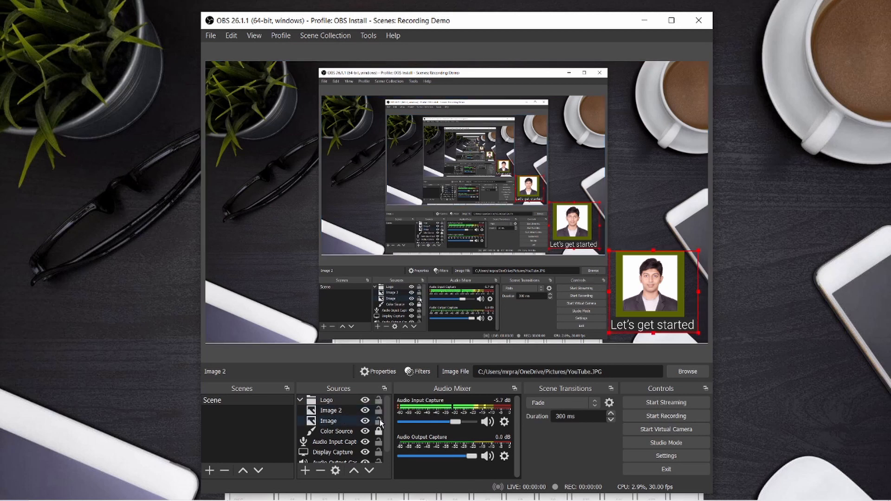
{"action": "left_click", "coordinate": [381, 434]}
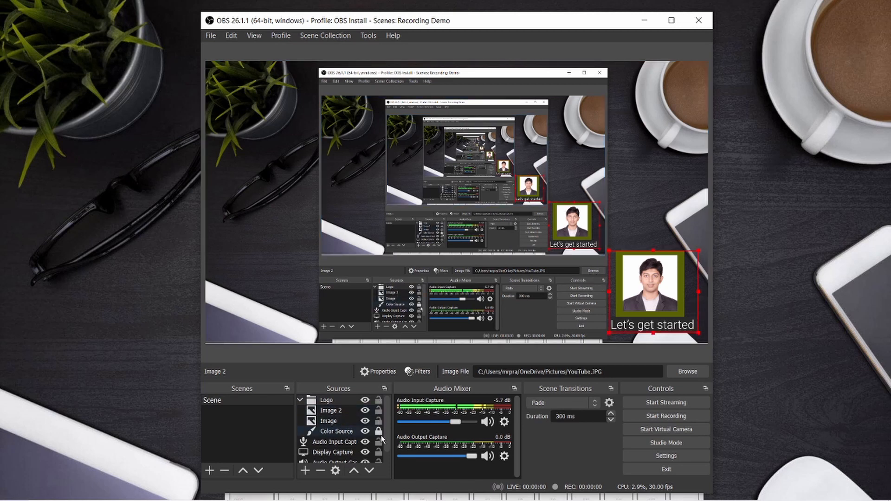
{"action": "left_click", "coordinate": [300, 401]}
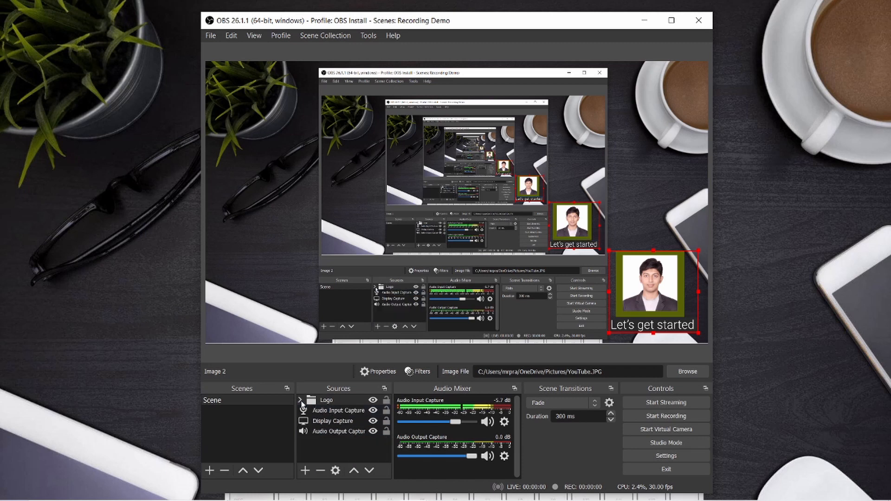
{"action": "left_click", "coordinate": [386, 400]}
{"action": "left_click", "coordinate": [385, 400]}
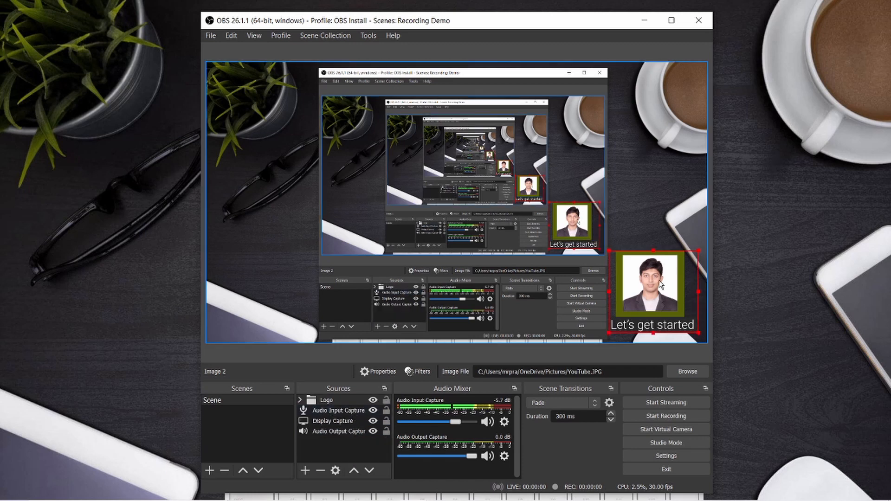
Shift the Logo group slightly on the canvas and apply the Center to screen transform to it.
{"action": "mouse_move", "coordinate": [661, 285]}
{"action": "left_mouse_down"}
{"action": "mouse_move", "coordinate": [588, 209]}
{"action": "mouse_move", "coordinate": [484, 218]}
{"action": "mouse_move", "coordinate": [621, 244]}
{"action": "mouse_move", "coordinate": [659, 286]}
{"action": "left_mouse_up"}
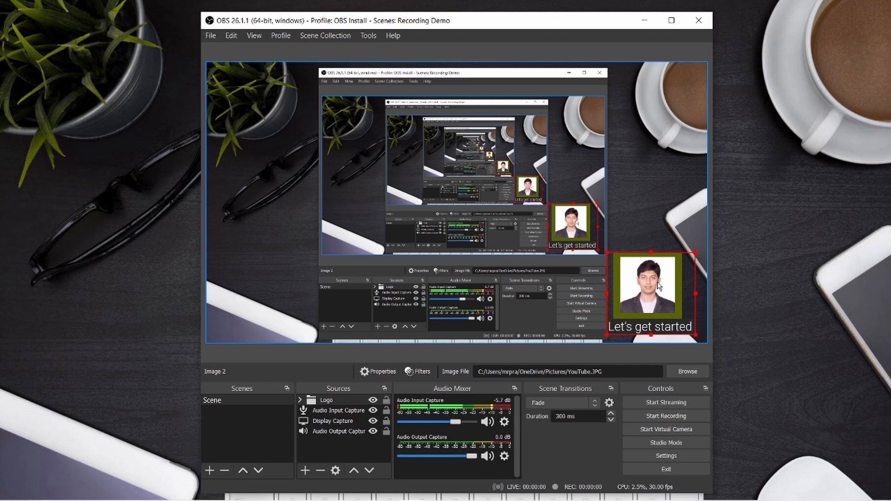
{"action": "right_click", "coordinate": [659, 286]}
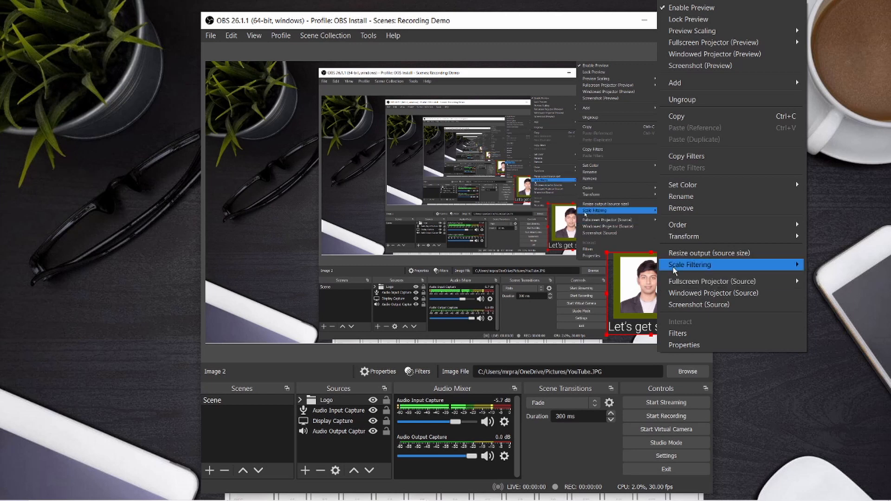
{"action": "mouse_move", "coordinate": [674, 266]}
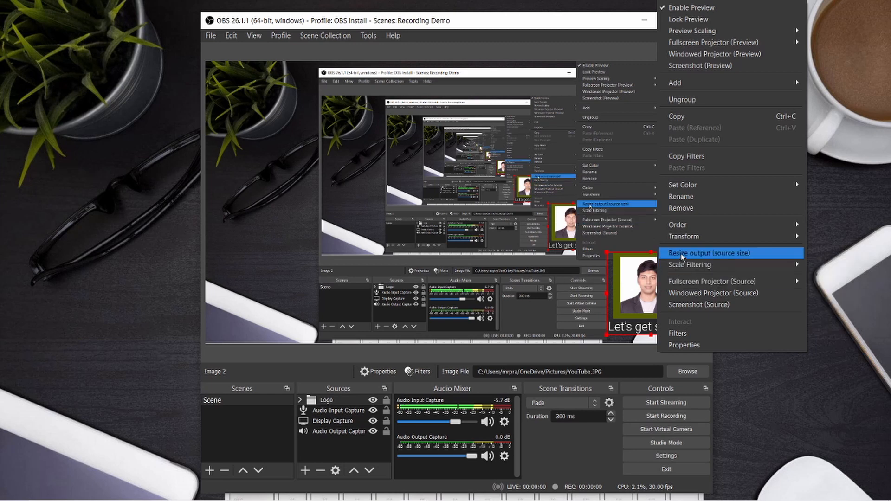
{"action": "mouse_move", "coordinate": [683, 241]}
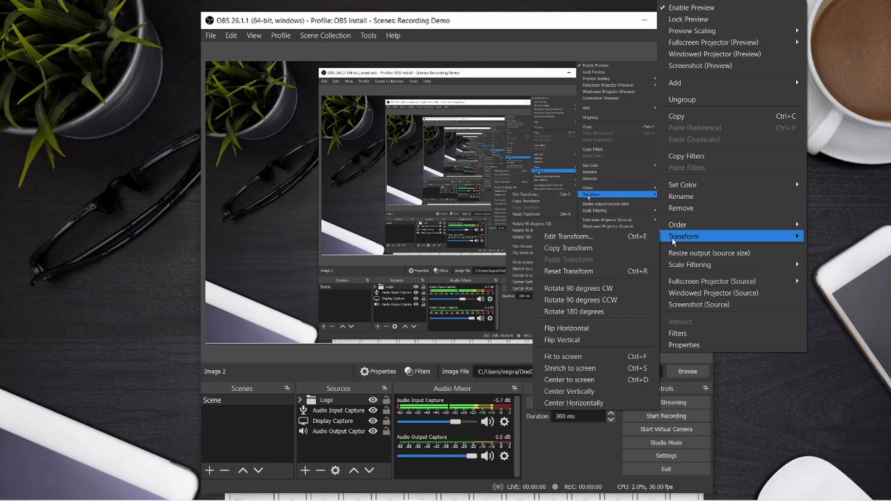
{"action": "left_click", "coordinate": [600, 379]}
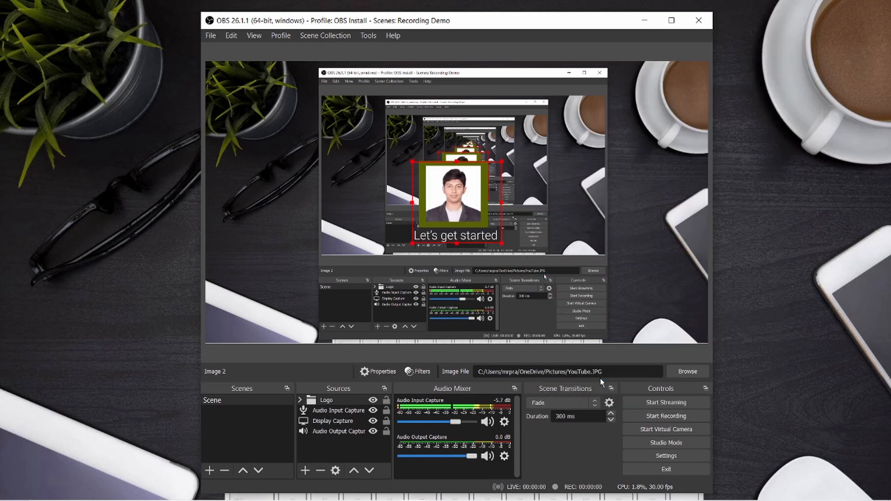
Move the Logo group from the center of the canvas into its lower-right corner.
{"action": "right_click", "coordinate": [461, 213]}
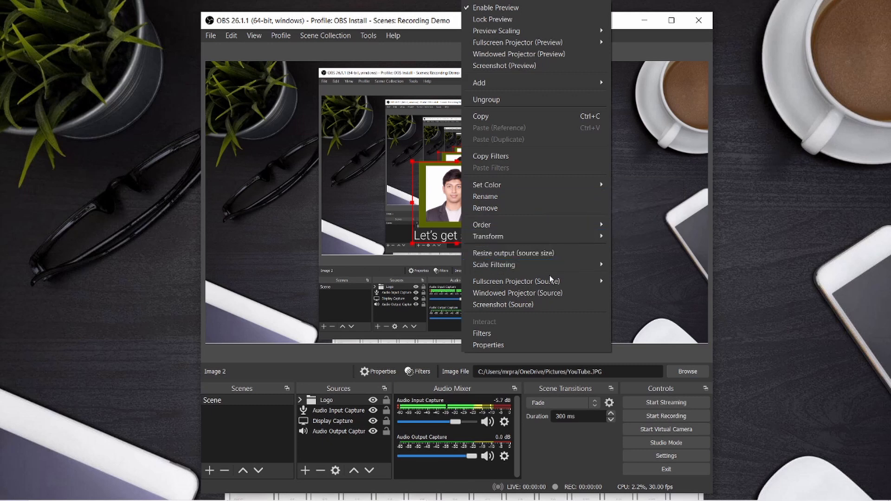
{"action": "mouse_move", "coordinate": [551, 287]}
{"action": "left_click", "coordinate": [443, 191]}
{"action": "left_click_drag", "start_coordinate": [443, 191], "coordinate": [641, 288]}
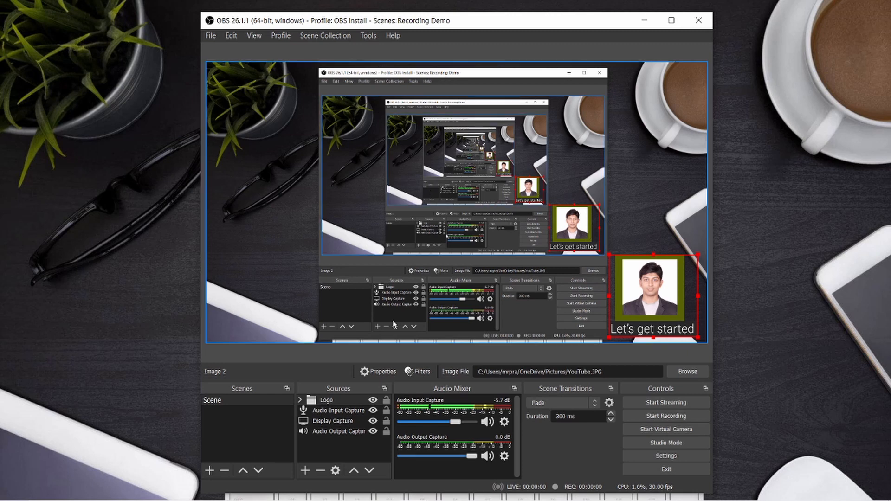
Hide and show the whole Logo group twice to check its effect on the scene preview.
{"action": "left_click", "coordinate": [373, 400]}
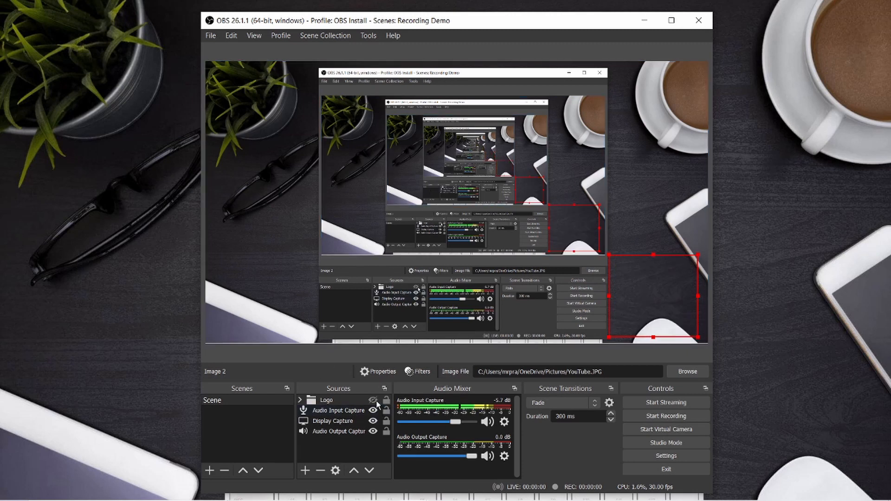
{"action": "left_click", "coordinate": [373, 400]}
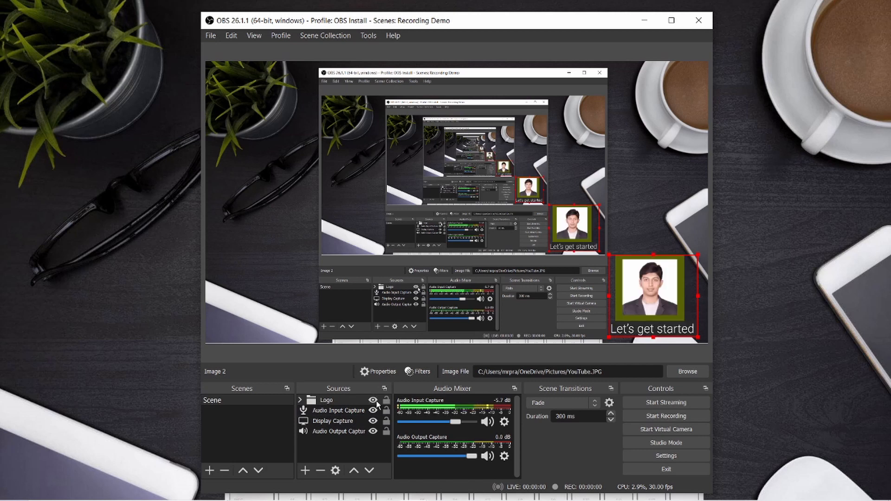
{"action": "left_click", "coordinate": [374, 401]}
{"action": "left_click", "coordinate": [374, 401]}
Duplicate the existing scene and name the copy Without Logo.
{"action": "right_click", "coordinate": [264, 399]}
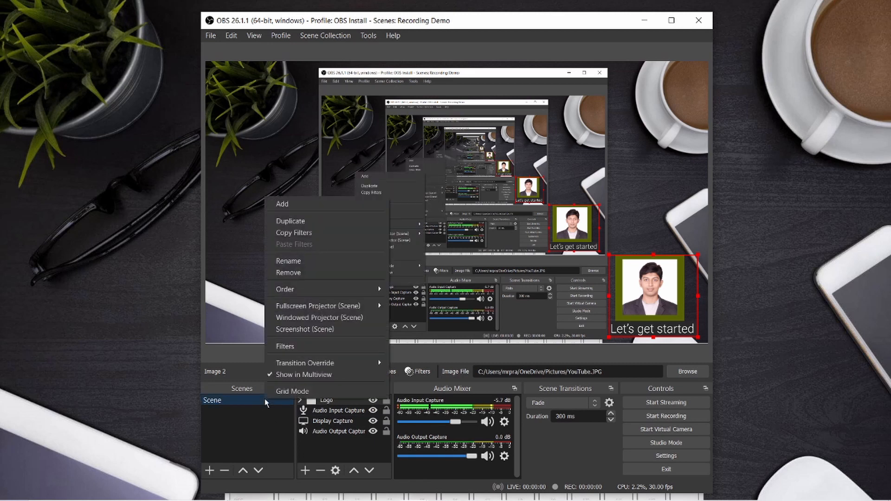
{"action": "left_click", "coordinate": [311, 223]}
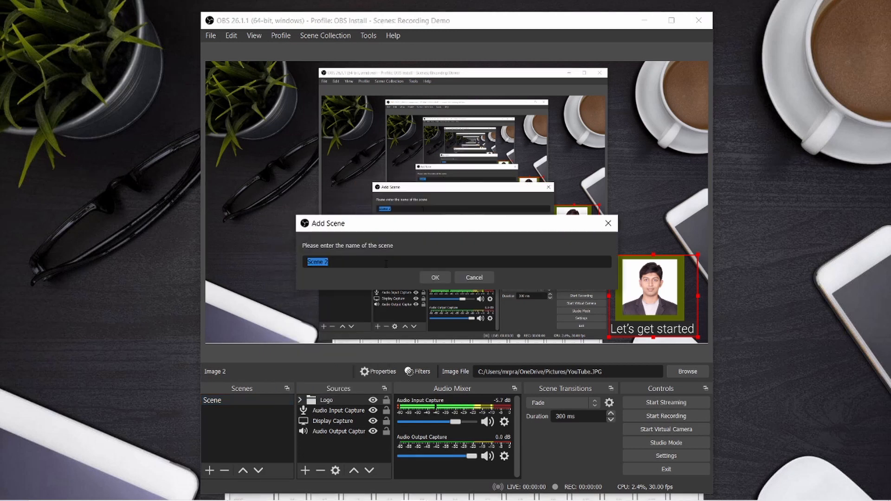
{"action": "type", "text": "Without Logo"}
{"action": "key", "text": "Return"}
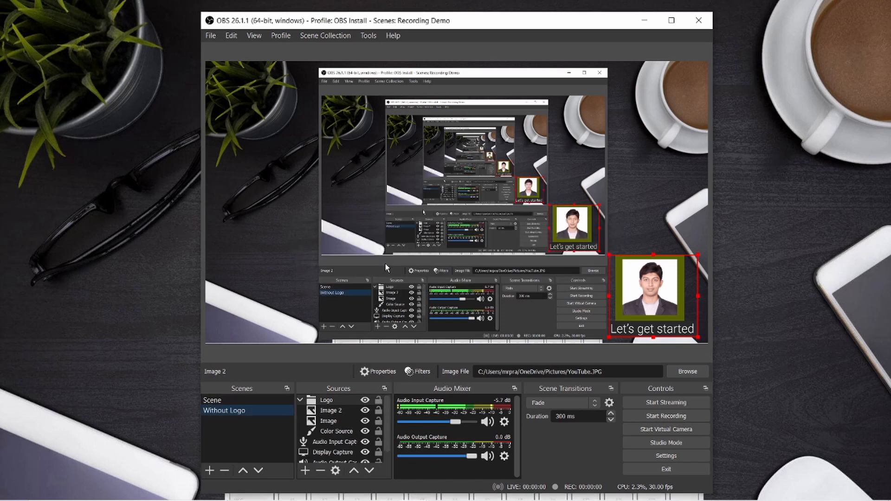
Ungroup the Logo group in the Without Logo scene and remove its Image 2 banner source.
{"action": "right_click", "coordinate": [321, 402]}
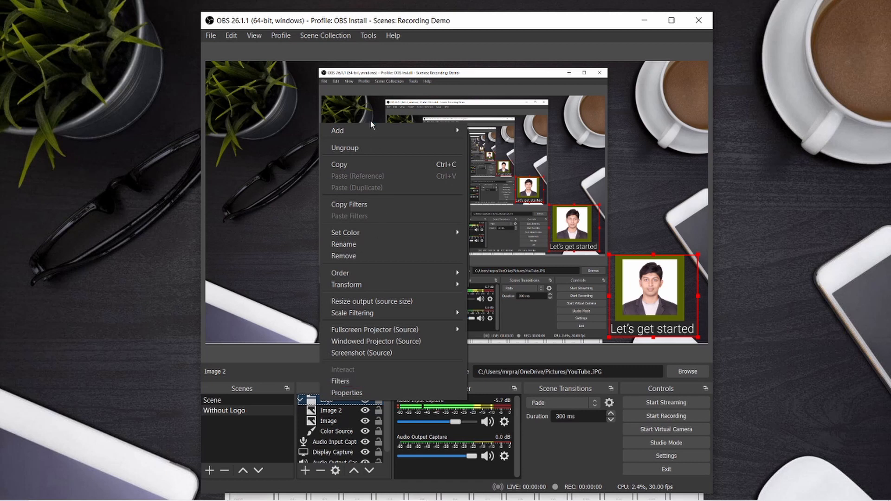
{"action": "left_click", "coordinate": [377, 149]}
{"action": "left_click", "coordinate": [348, 400]}
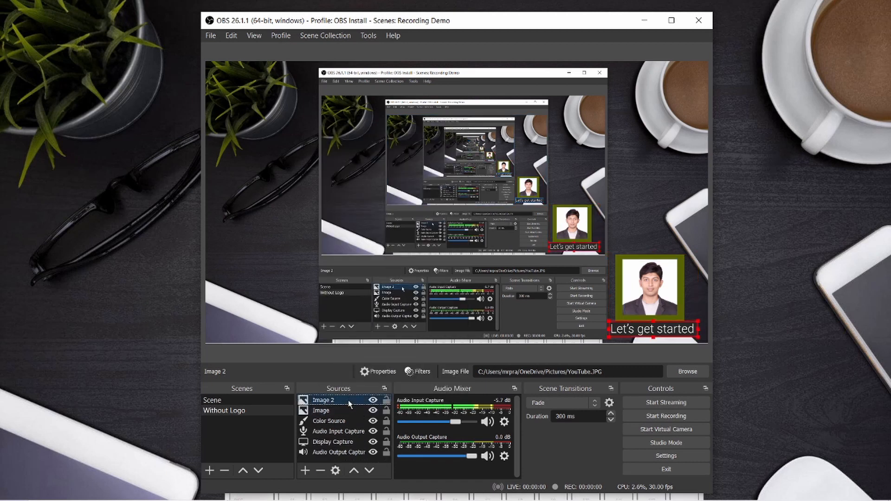
{"action": "key", "text": "Delete"}
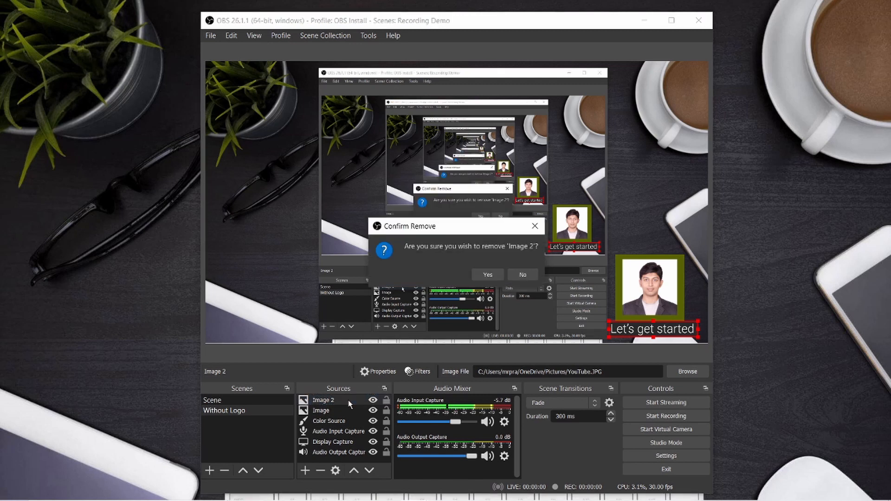
{"action": "left_click", "coordinate": [484, 278]}
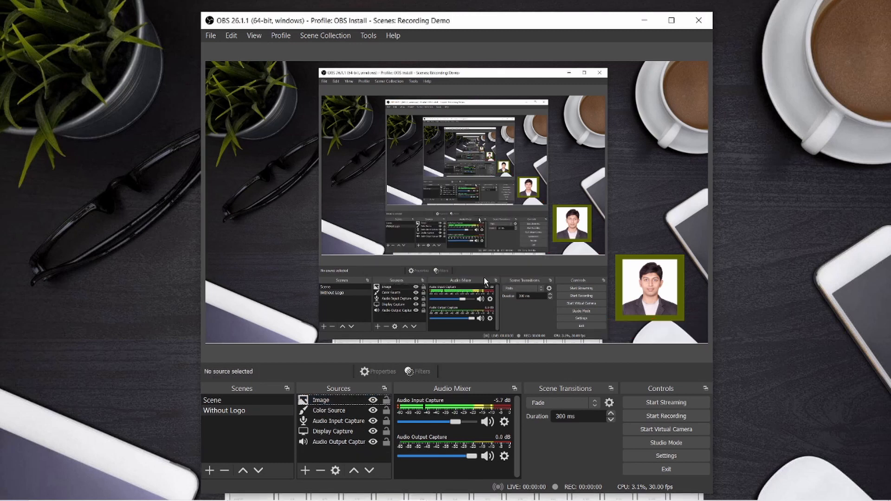
Remove the Image portrait and the Color Source from the Without Logo scene.
{"action": "left_click", "coordinate": [337, 401]}
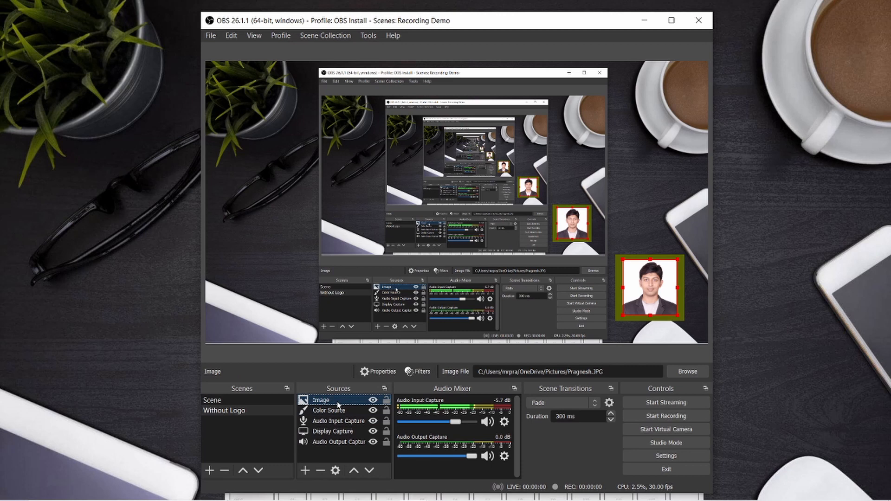
{"action": "key", "text": "Delete"}
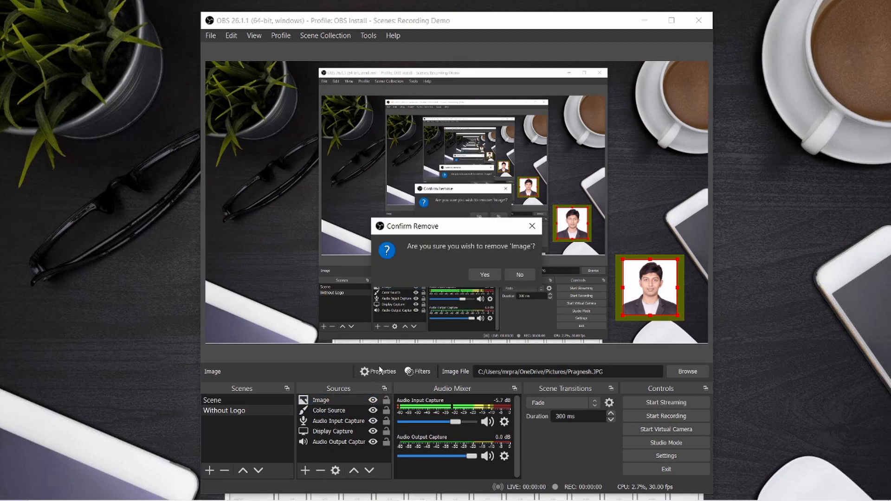
{"action": "left_click", "coordinate": [481, 275]}
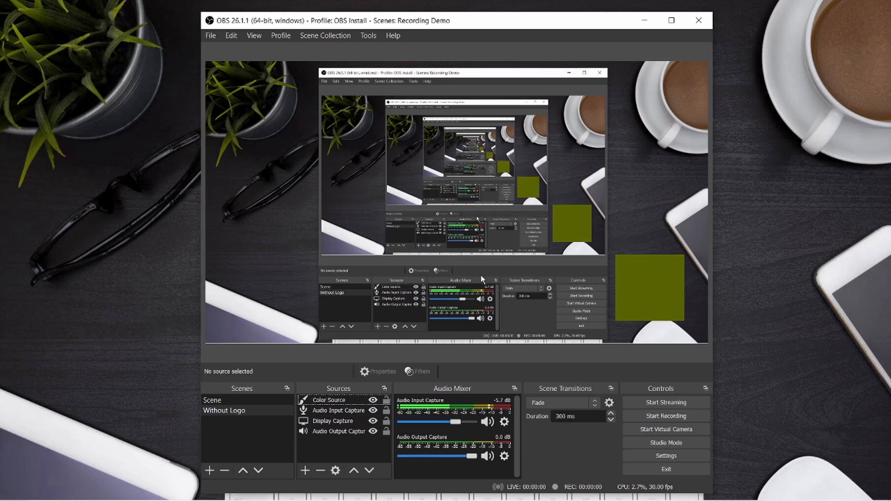
{"action": "left_click", "coordinate": [345, 400]}
{"action": "key", "text": "Delete"}
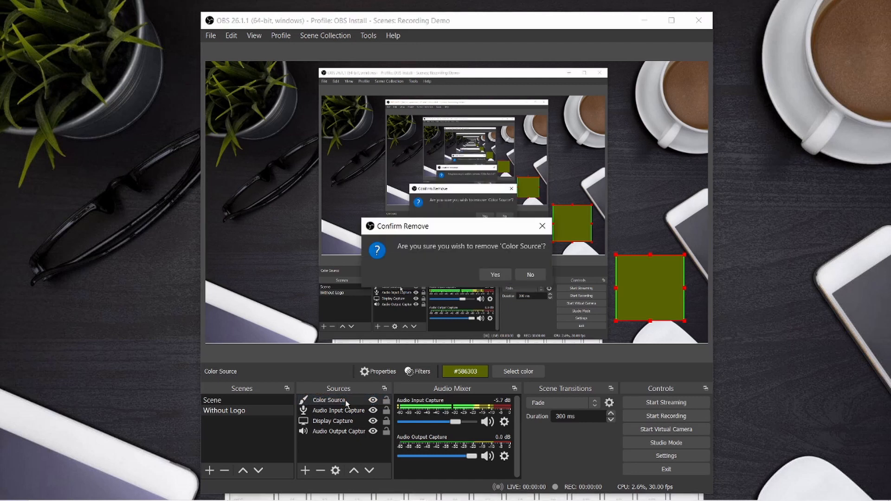
{"action": "left_click", "coordinate": [495, 275]}
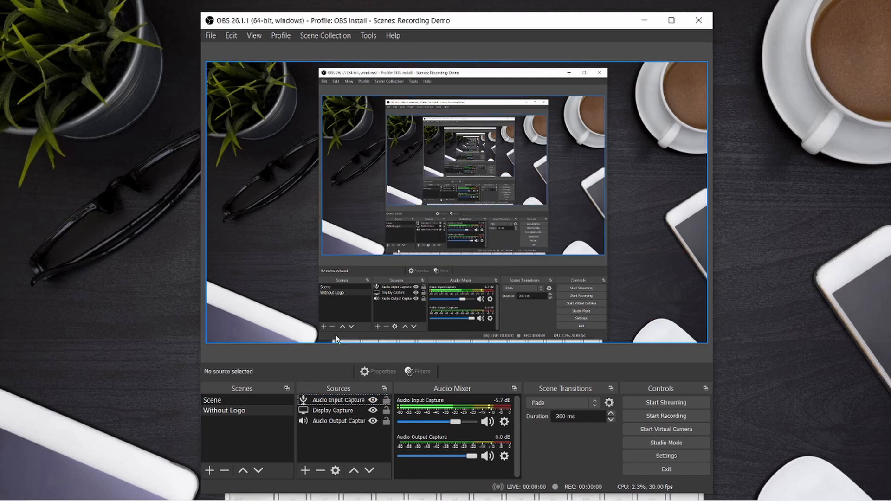
Switch between Scene and Without Logo to compare their previews, ending on Scene.
{"action": "left_click", "coordinate": [227, 400]}
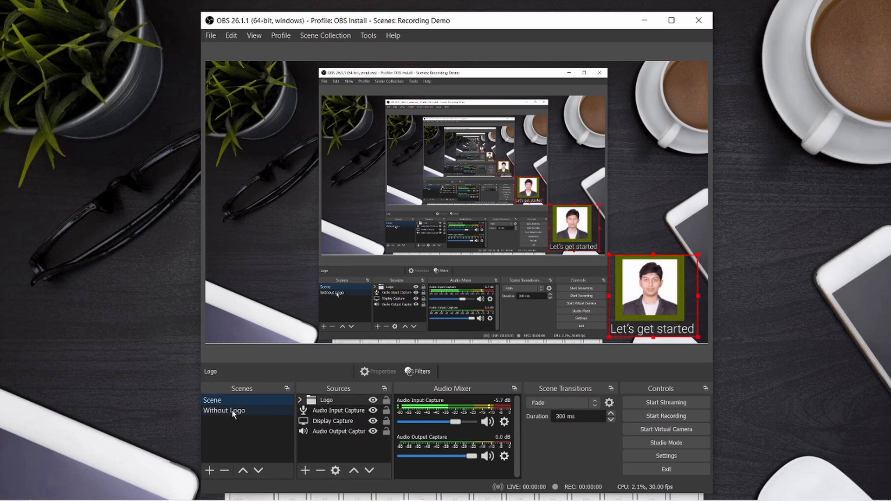
{"action": "left_click", "coordinate": [232, 410]}
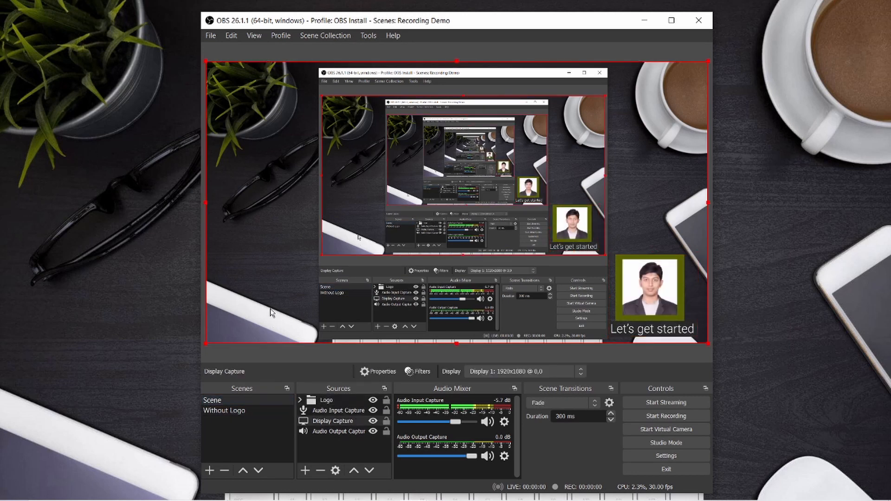
{"action": "left_click", "coordinate": [255, 416]}
{"action": "left_click", "coordinate": [253, 411]}
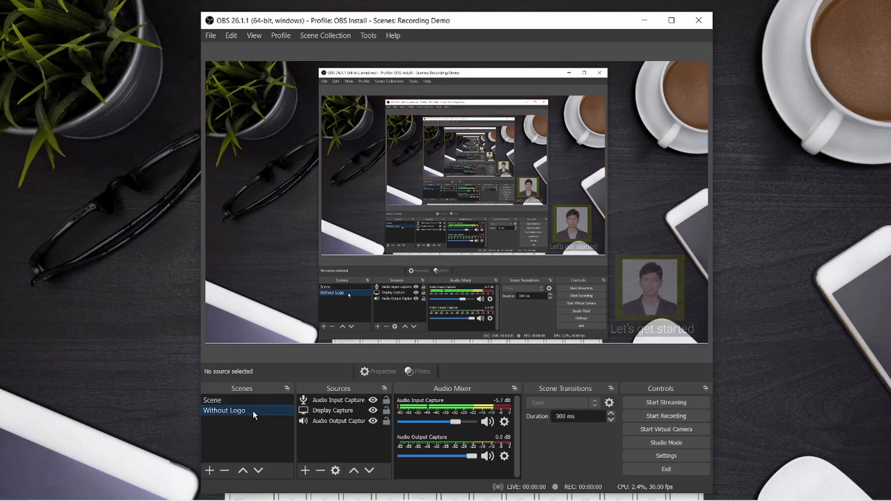
{"action": "left_click", "coordinate": [251, 400]}
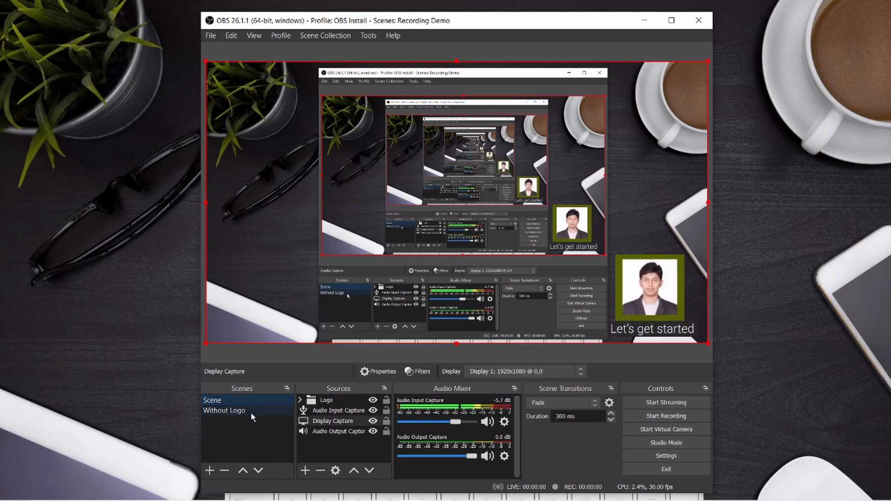
{"action": "left_click", "coordinate": [251, 411]}
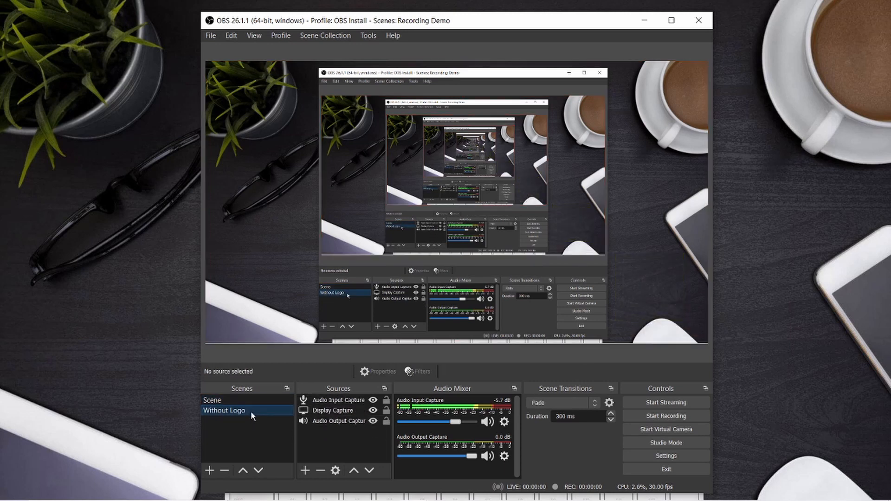
{"action": "left_click", "coordinate": [249, 402]}
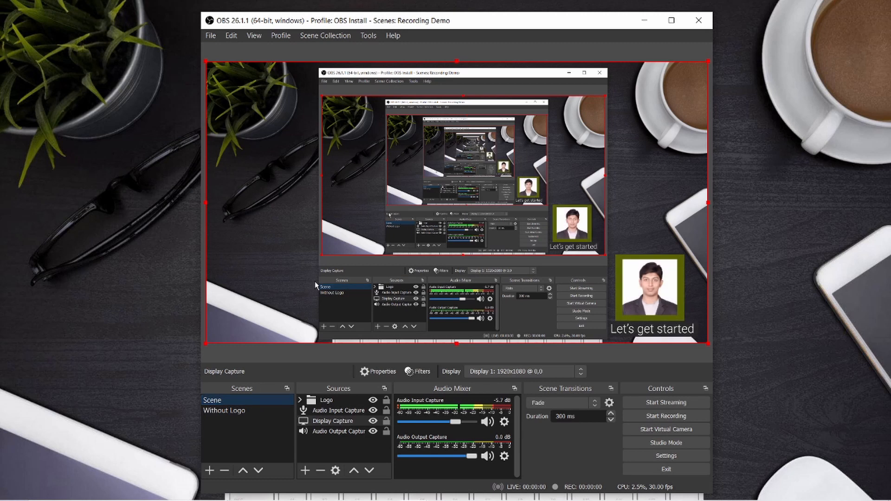
Inspect each source of Scene in turn, including the Image 2, Image and Color Source items inside the Logo group.
{"action": "left_click", "coordinate": [345, 425]}
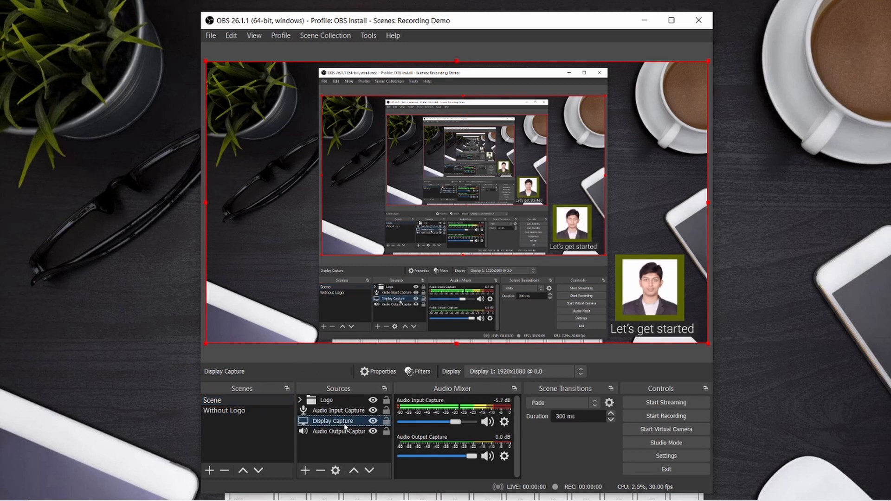
{"action": "left_click", "coordinate": [343, 411]}
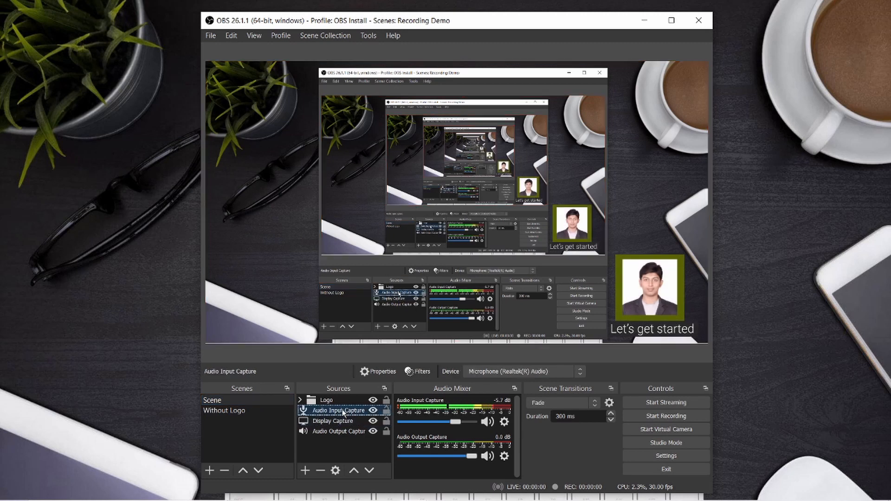
{"action": "left_click", "coordinate": [344, 431]}
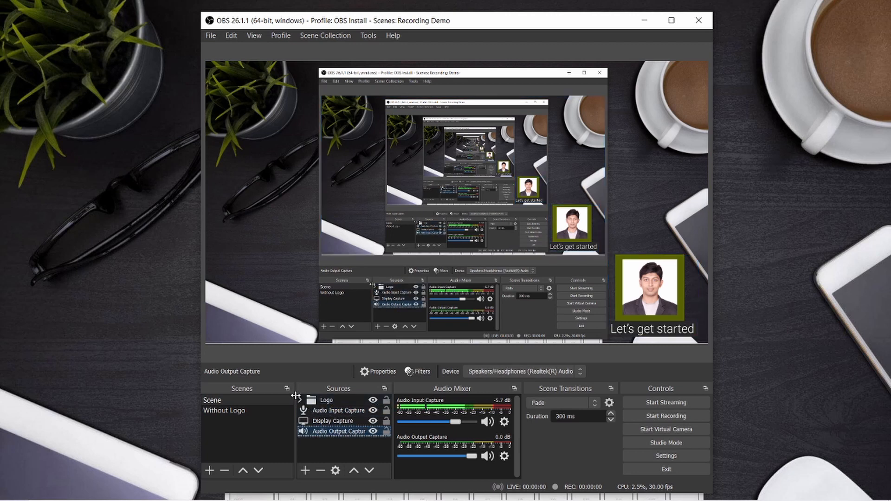
{"action": "left_click", "coordinate": [300, 401]}
{"action": "left_click", "coordinate": [324, 410]}
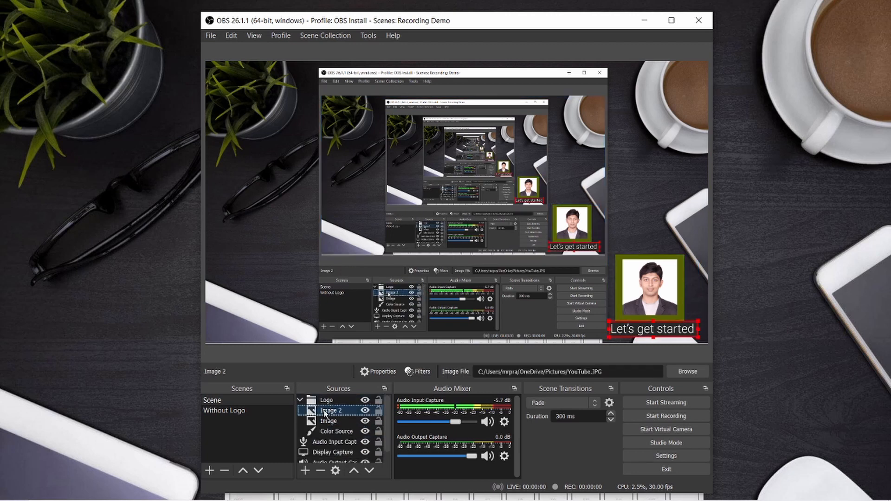
{"action": "left_click", "coordinate": [329, 421]}
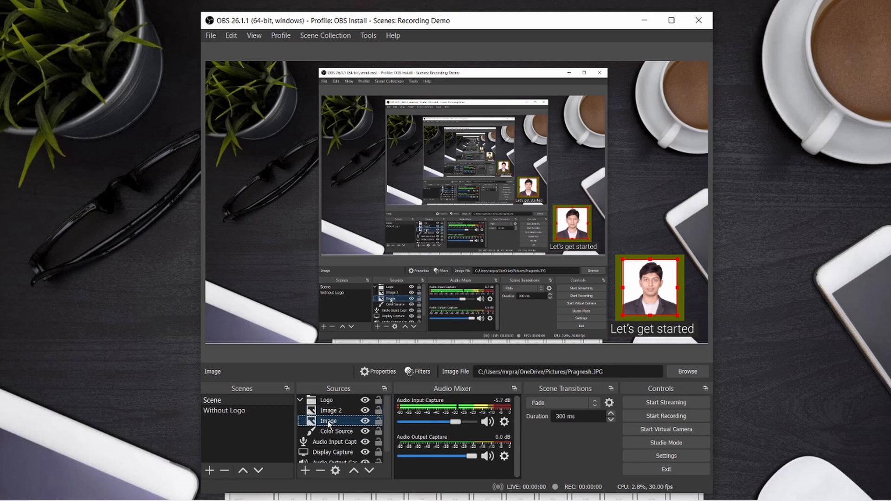
{"action": "left_click", "coordinate": [330, 431]}
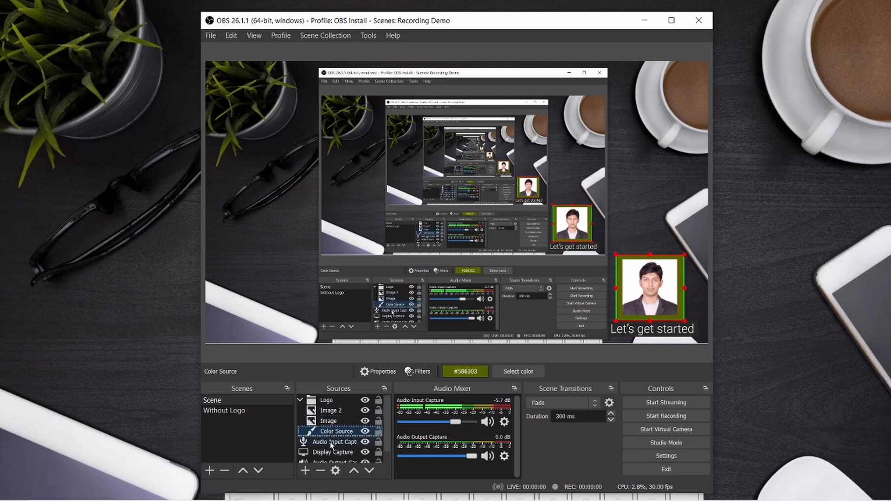
{"action": "left_click", "coordinate": [304, 401]}
{"action": "left_click", "coordinate": [303, 401]}
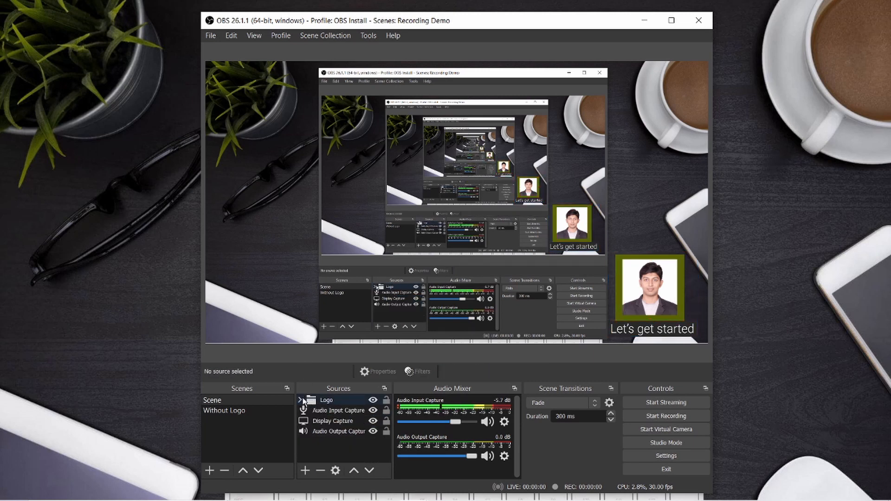
Shrink the Display Capture from its left edge and lower-left corner, and resize it back to fill the whole canvas.
{"action": "left_click", "coordinate": [325, 421]}
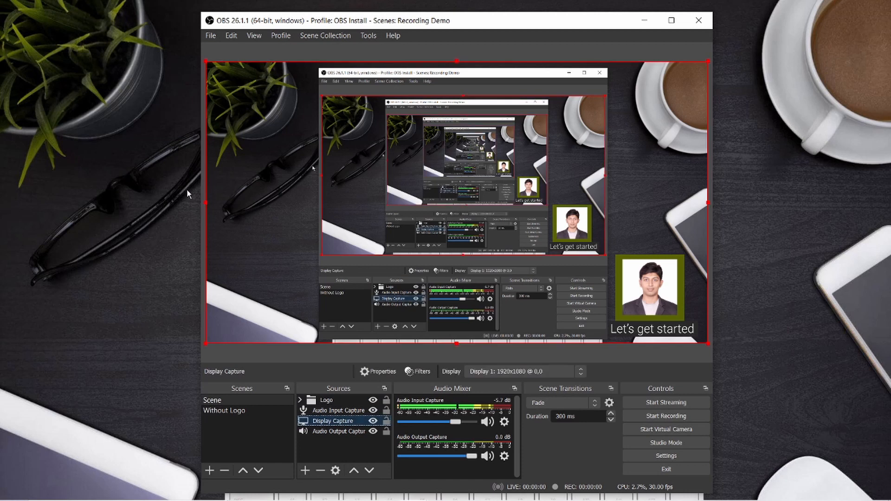
{"action": "left_click_drag", "start_coordinate": [203, 205], "coordinate": [341, 169]}
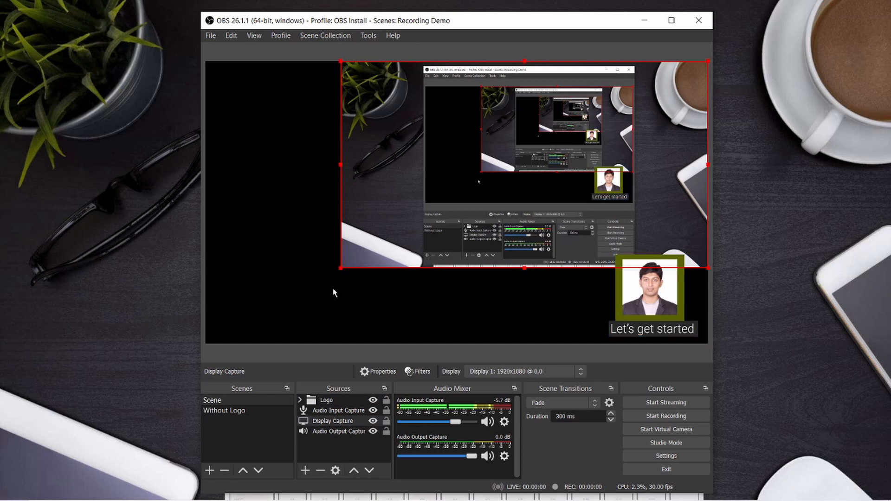
{"action": "left_click_drag", "start_coordinate": [339, 268], "coordinate": [296, 302]}
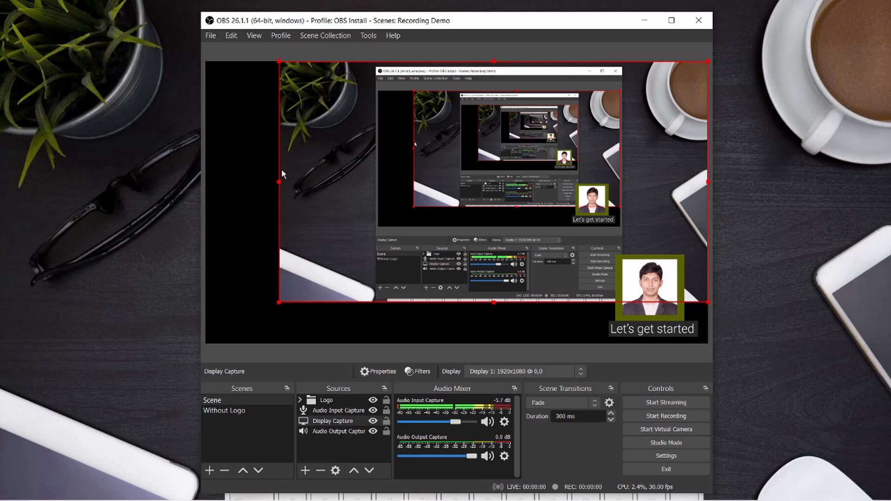
{"action": "key", "text": "alt"}
{"action": "left_click_drag", "start_coordinate": [278, 182], "coordinate": [262, 206]}
{"action": "left_click_drag", "start_coordinate": [279, 300], "coordinate": [209, 329]}
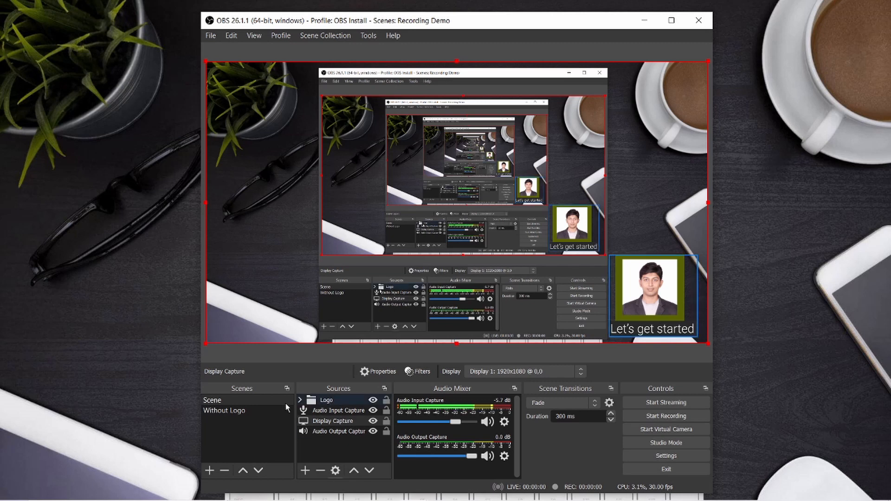
Alternate repeatedly between the two scenes to observe the Fade transition, ending on Without Logo.
{"action": "left_click", "coordinate": [245, 412]}
{"action": "left_click", "coordinate": [244, 399]}
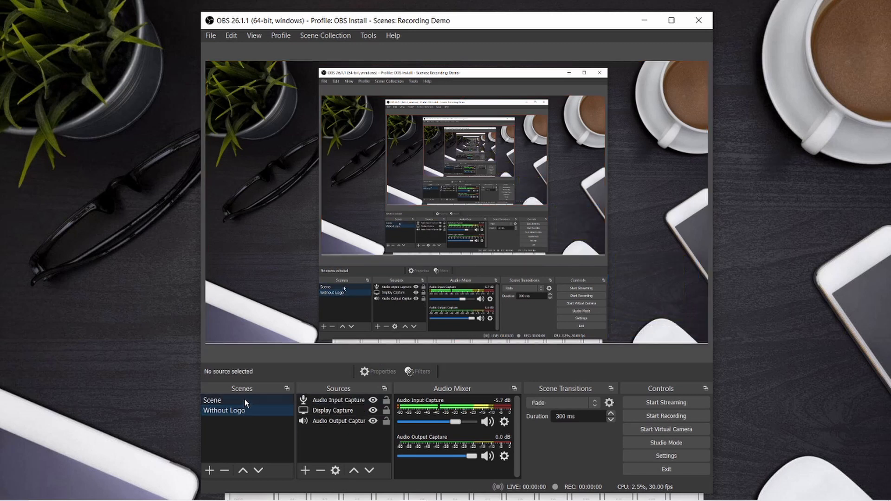
{"action": "left_click", "coordinate": [244, 411]}
{"action": "left_click", "coordinate": [244, 400]}
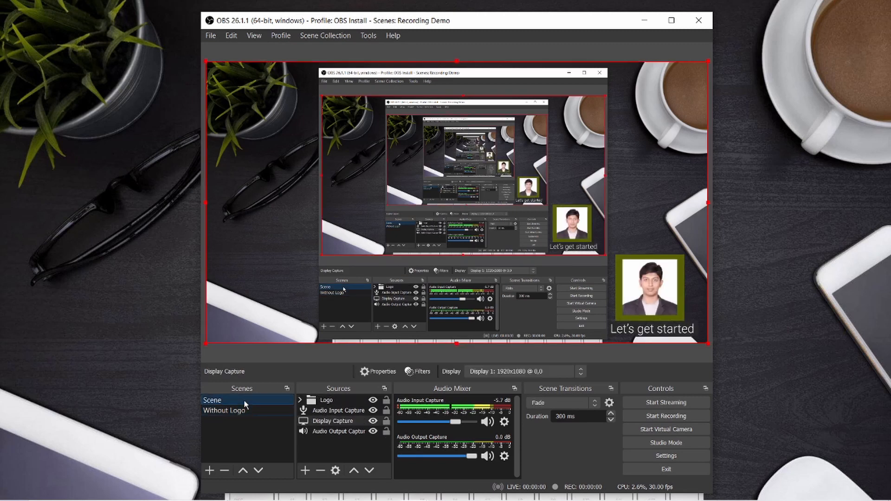
{"action": "left_click", "coordinate": [245, 410]}
{"action": "left_click", "coordinate": [244, 401]}
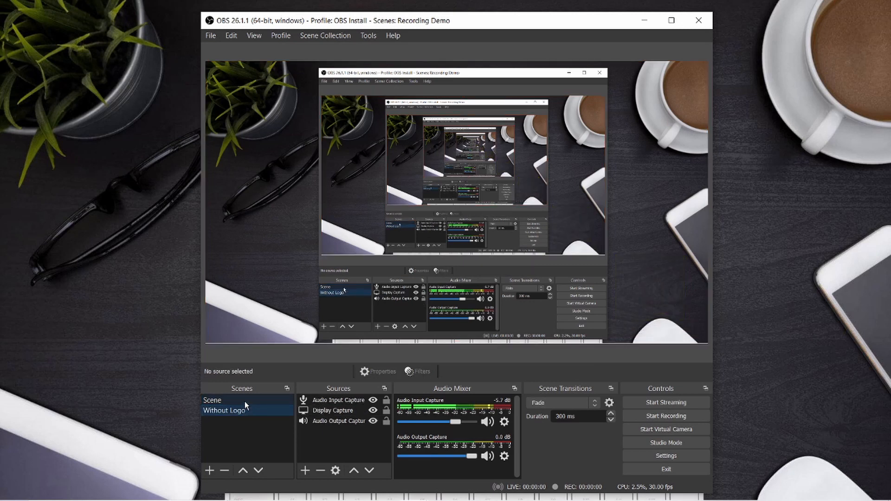
{"action": "left_click", "coordinate": [245, 409]}
{"action": "left_click", "coordinate": [249, 398]}
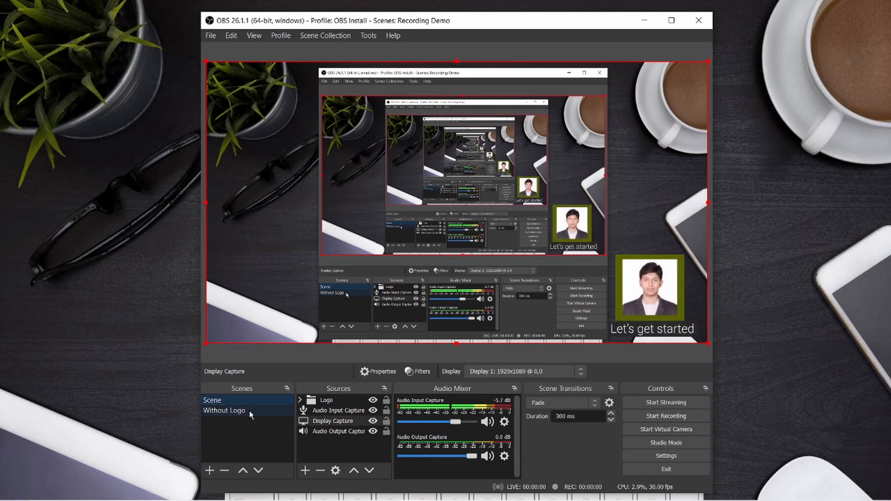
{"action": "left_click", "coordinate": [249, 411]}
{"action": "left_click", "coordinate": [251, 402]}
{"action": "left_click", "coordinate": [251, 411]}
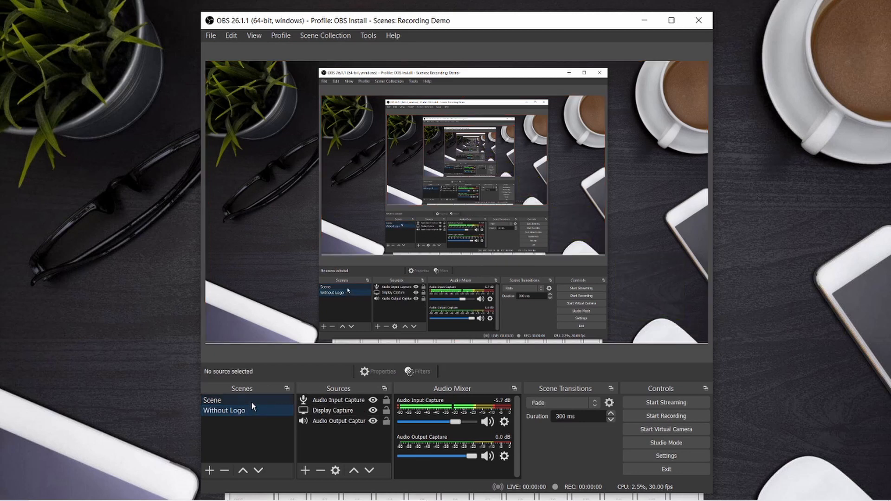
{"action": "left_click", "coordinate": [251, 401]}
{"action": "left_click", "coordinate": [250, 413]}
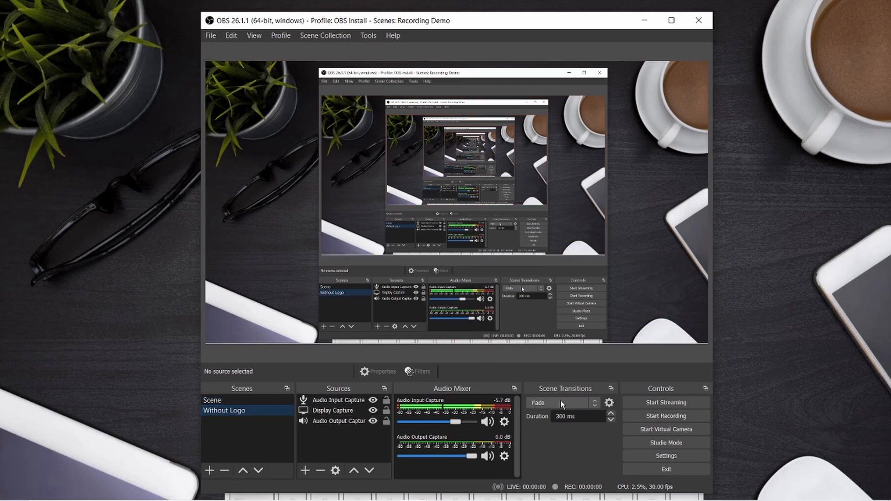
Add a Swipe scene transition named Swipe, and test it with its preview and by switching to Scene and back to Without Logo.
{"action": "left_click", "coordinate": [561, 400]}
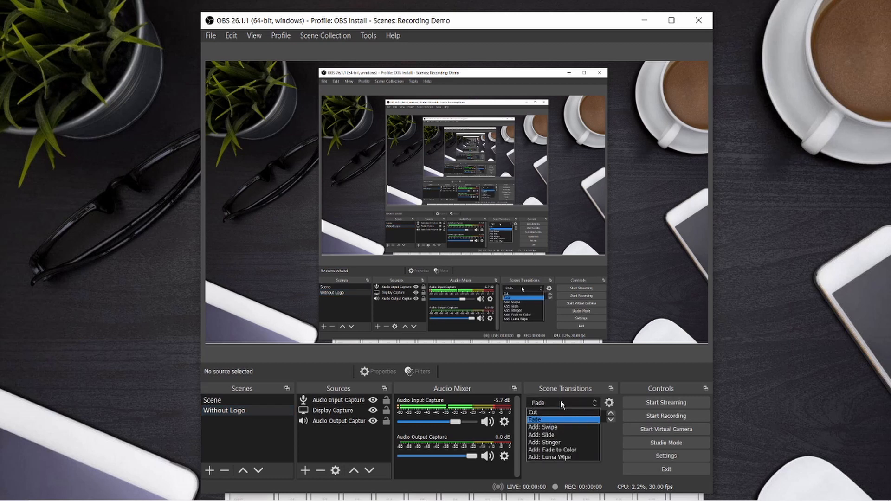
{"action": "left_click", "coordinate": [558, 426]}
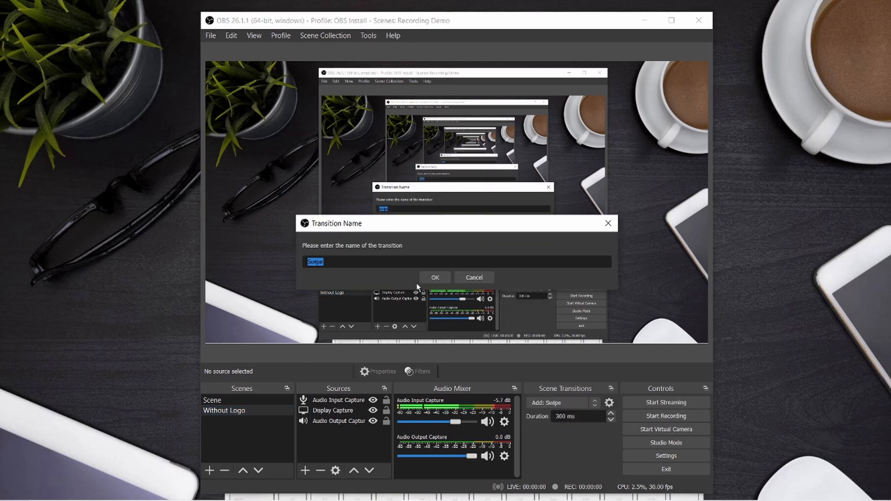
{"action": "left_click", "coordinate": [430, 279]}
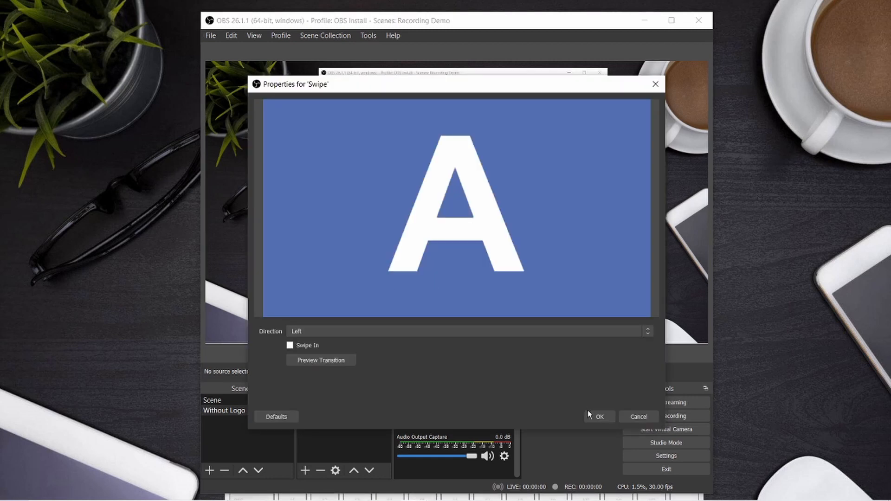
{"action": "left_click", "coordinate": [323, 360]}
{"action": "left_click", "coordinate": [322, 360]}
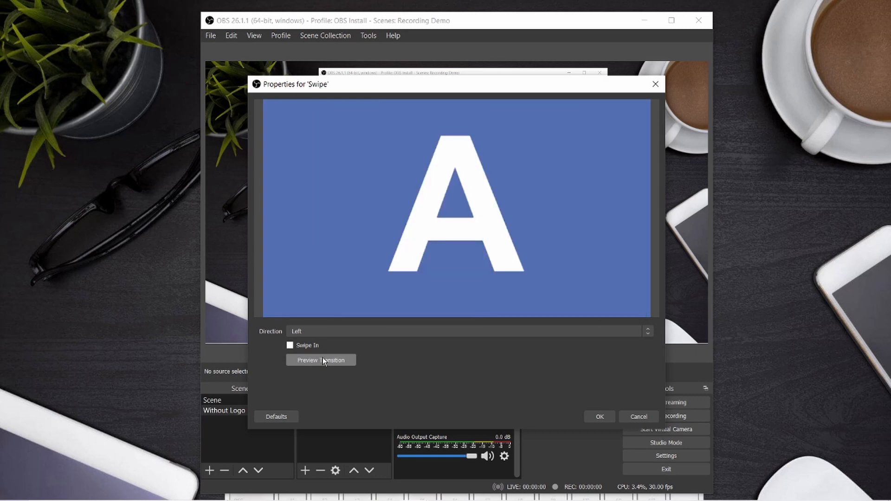
{"action": "left_click", "coordinate": [607, 413]}
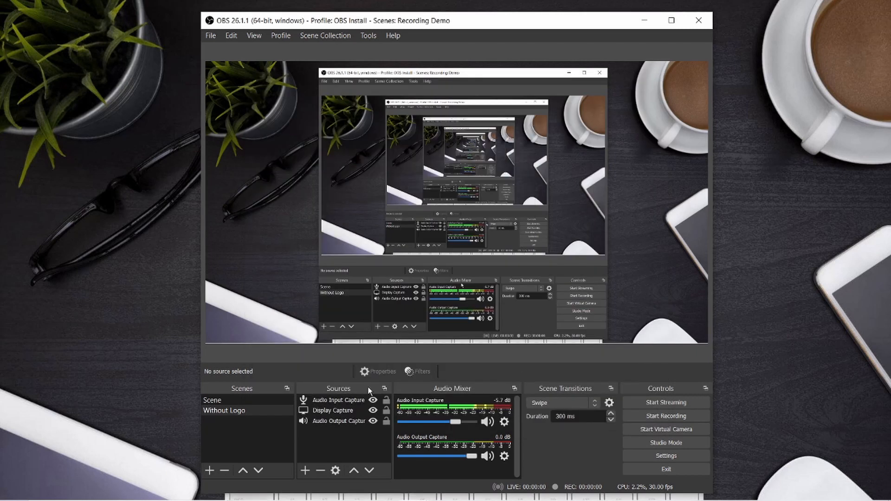
{"action": "left_click", "coordinate": [233, 403]}
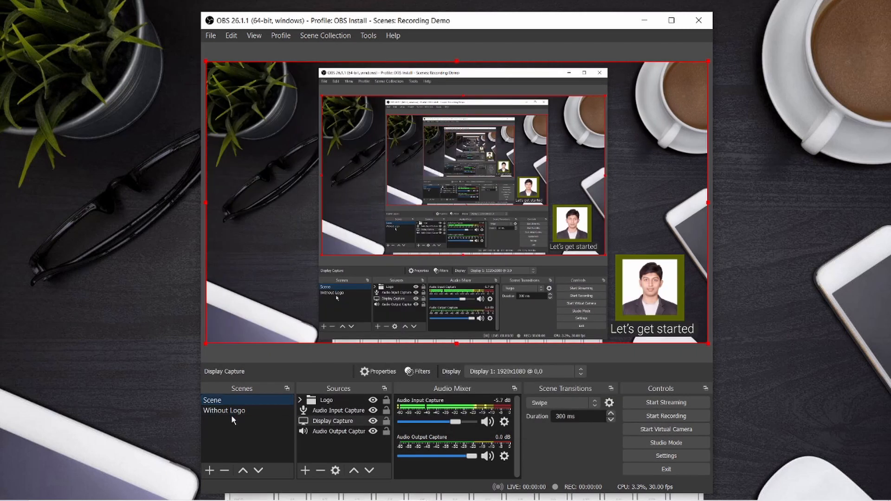
{"action": "left_click", "coordinate": [231, 411]}
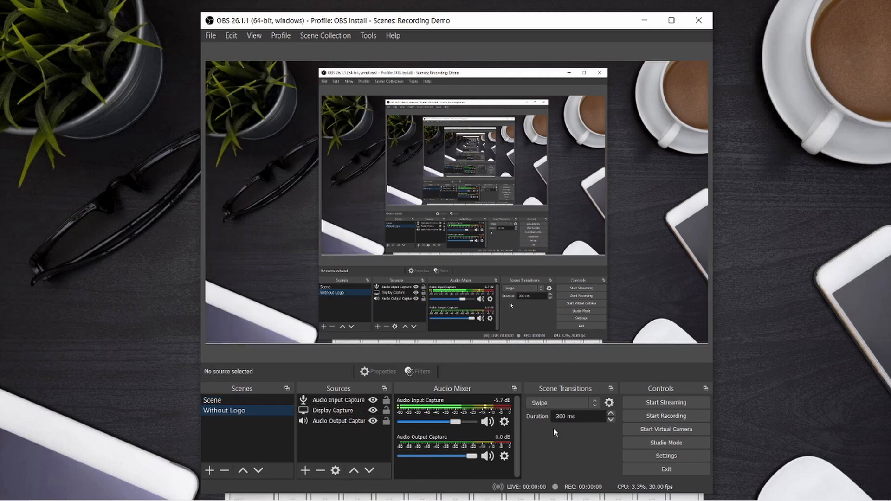
Set the scene transition back to Fade and alternate between the two scenes to test it, ending on Scene.
{"action": "left_click", "coordinate": [566, 402]}
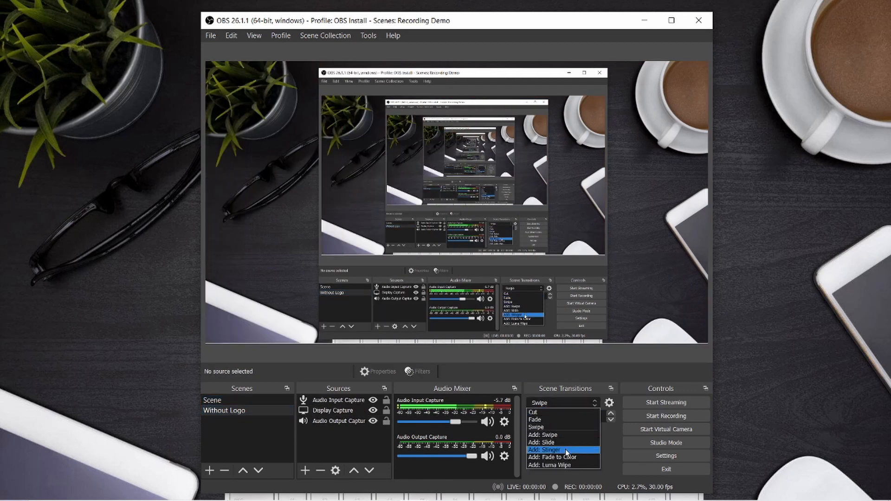
{"action": "left_click", "coordinate": [563, 420]}
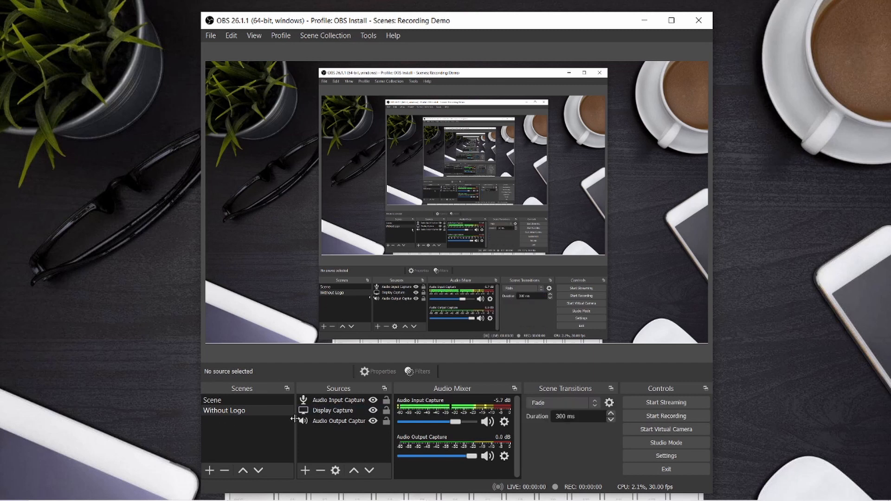
{"action": "left_click", "coordinate": [259, 402]}
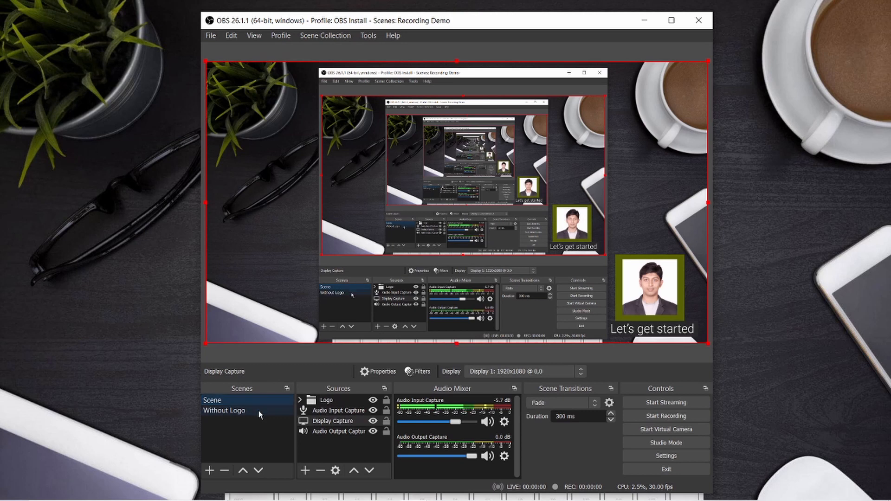
{"action": "left_click", "coordinate": [258, 410]}
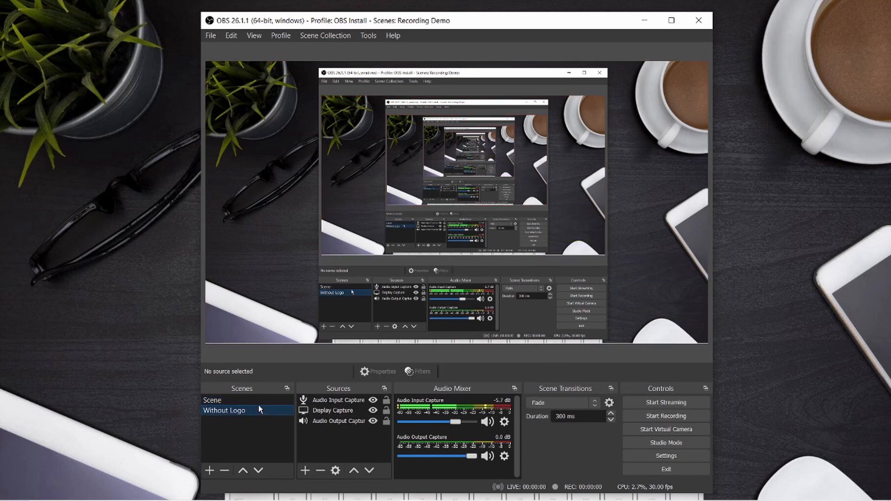
{"action": "left_click", "coordinate": [259, 402]}
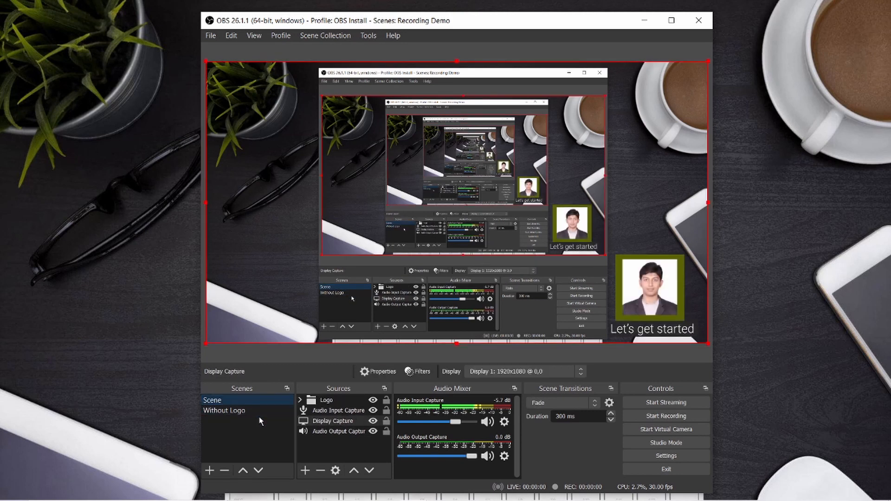
{"action": "left_click", "coordinate": [259, 411]}
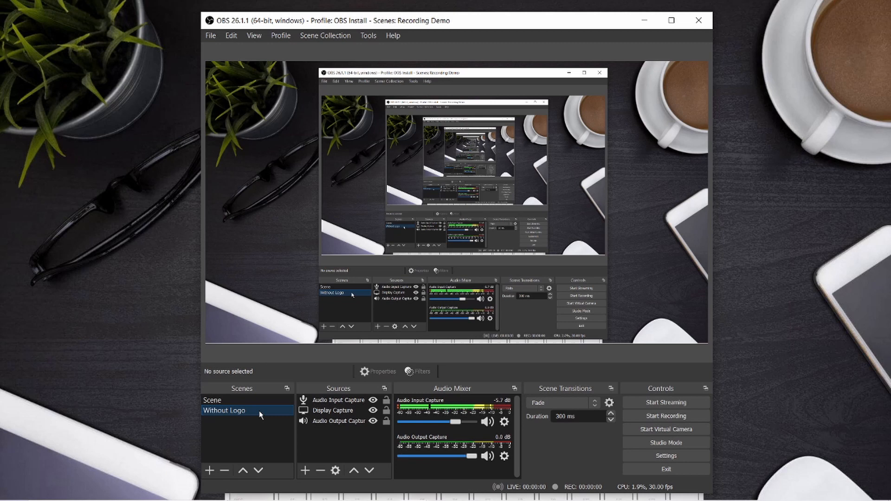
{"action": "left_click", "coordinate": [266, 400]}
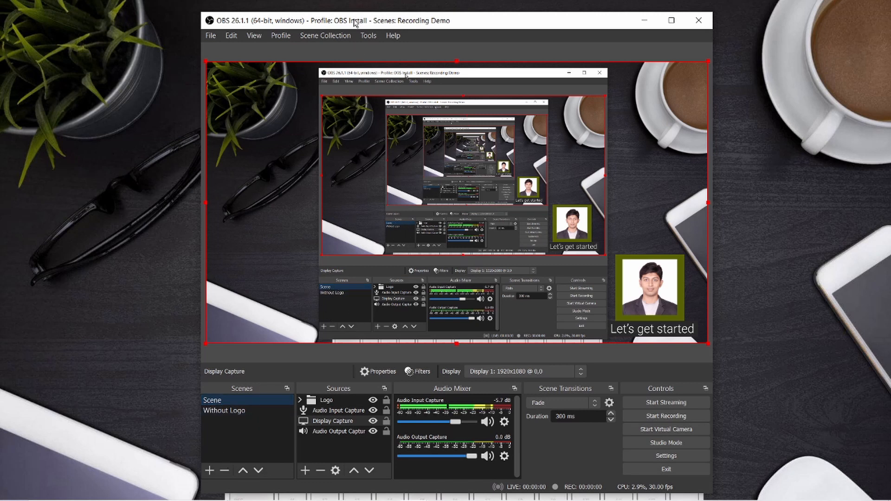
Switch the scene collection to Untitled to view its scenes and sources, and return to Recording Demo.
{"action": "left_click", "coordinate": [325, 36]}
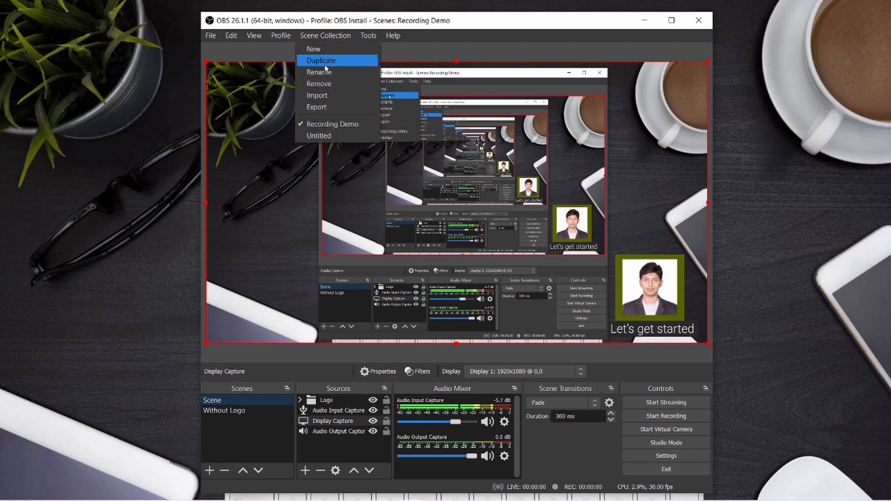
{"action": "left_click", "coordinate": [329, 137]}
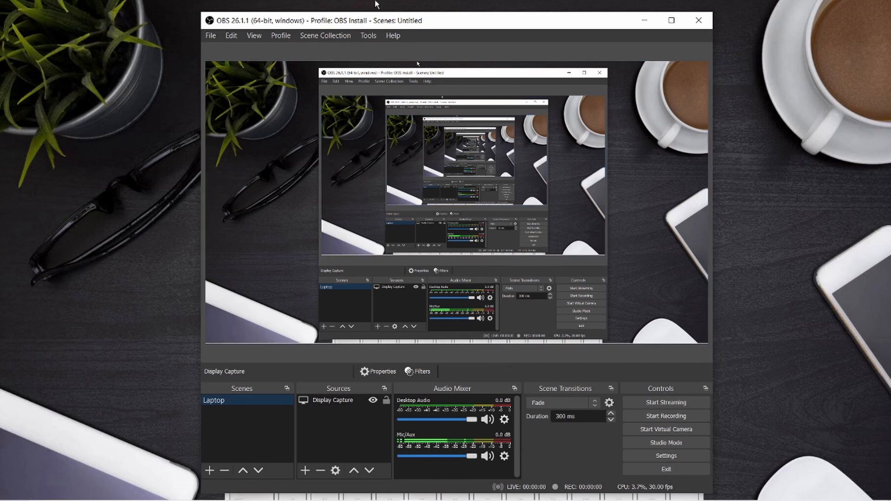
{"action": "left_click", "coordinate": [347, 35]}
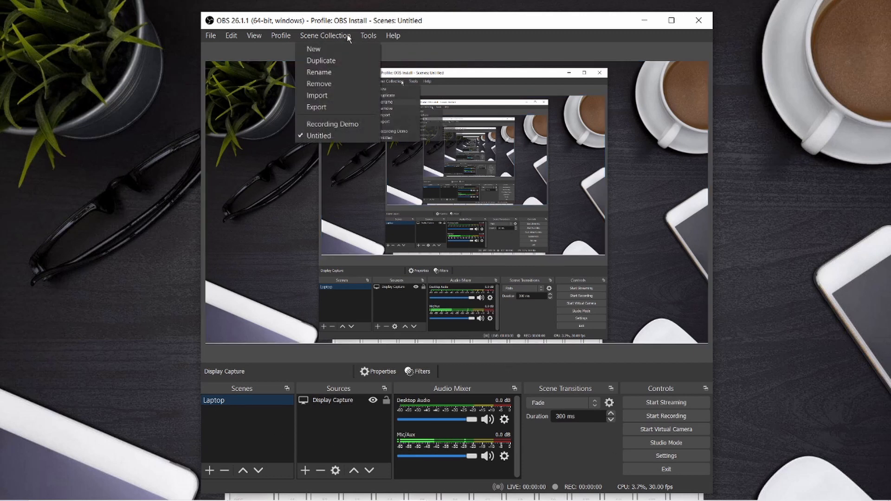
{"action": "left_click", "coordinate": [347, 125]}
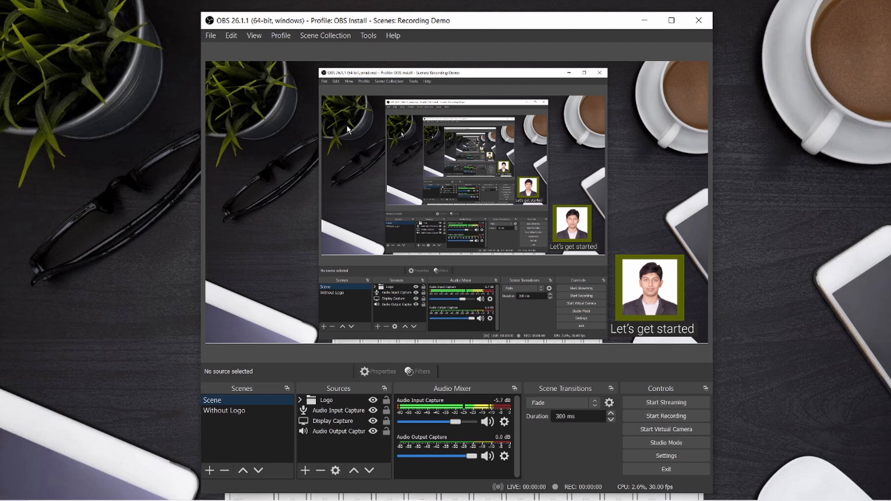
{"action": "left_click", "coordinate": [325, 36]}
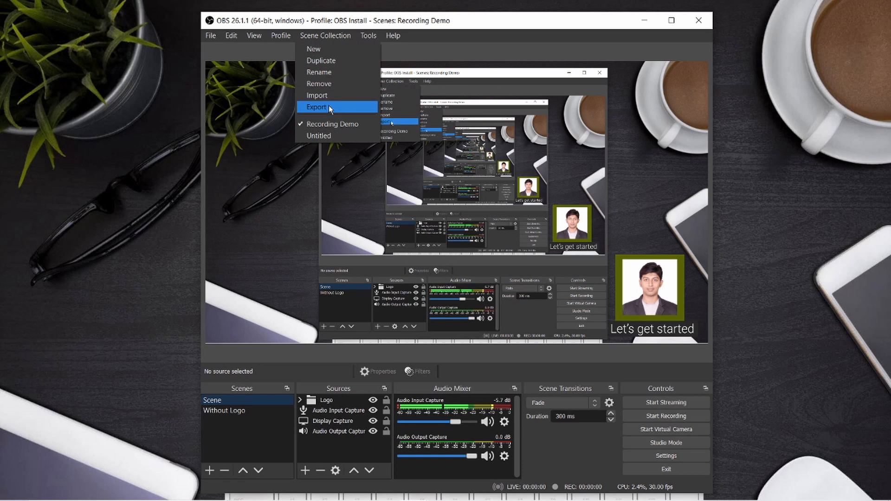
{"action": "left_click", "coordinate": [325, 35]}
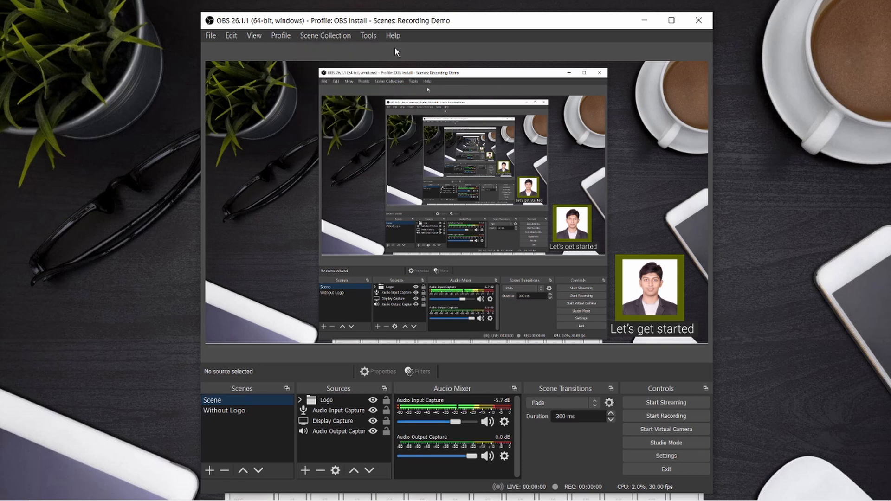
{"action": "left_click", "coordinate": [348, 37]}
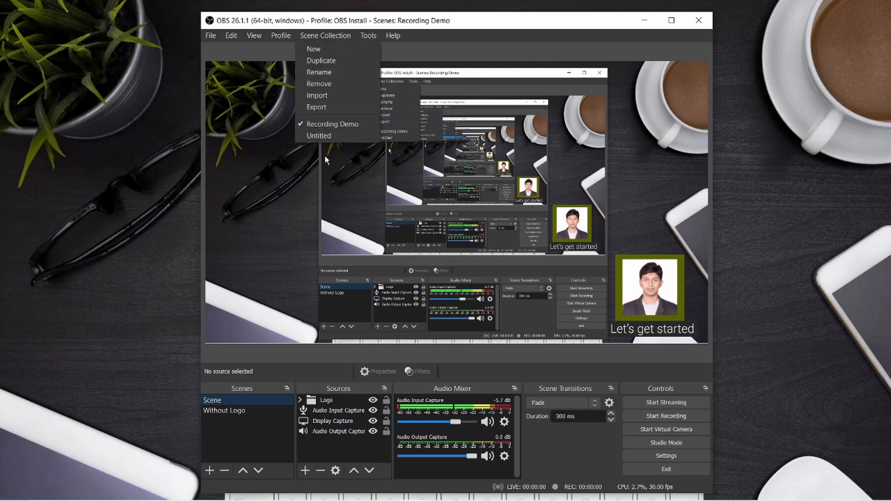
{"action": "left_click", "coordinate": [220, 431]}
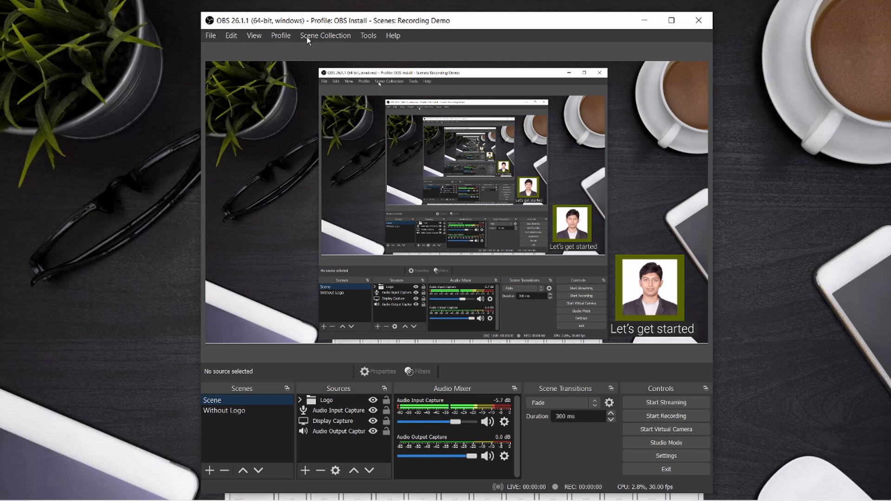
Switch the profile to YouTube and return to the OBS Install profile.
{"action": "left_click", "coordinate": [277, 37]}
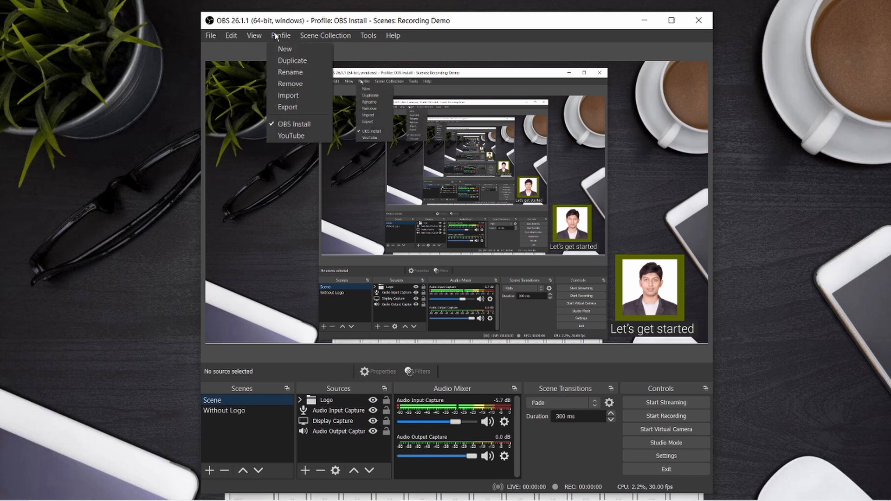
{"action": "left_click", "coordinate": [304, 137]}
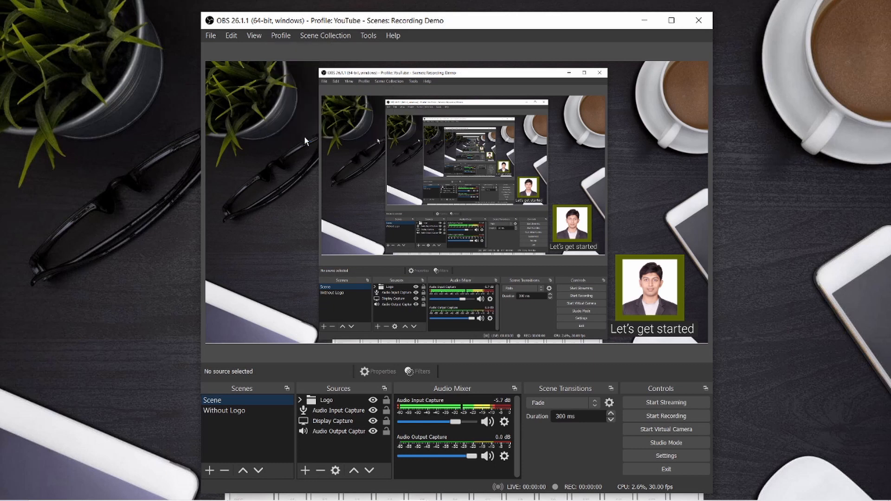
{"action": "left_click", "coordinate": [284, 36]}
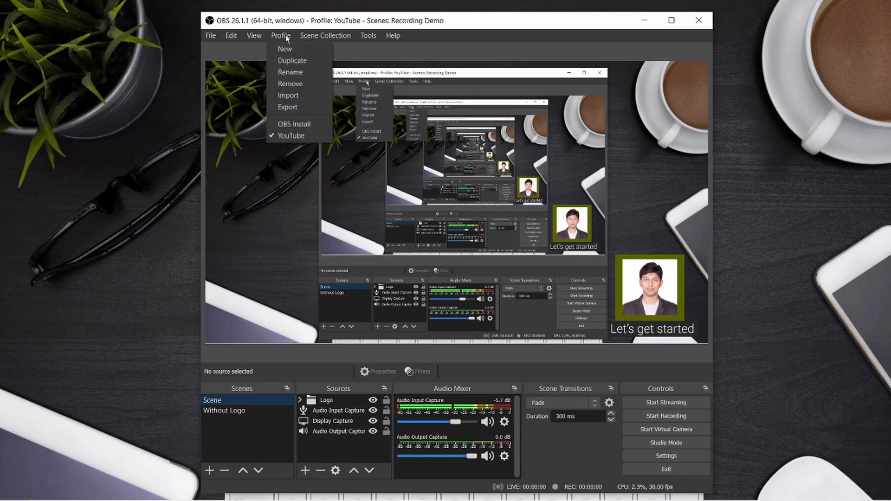
{"action": "left_click", "coordinate": [286, 125]}
Alternate between Without Logo and Scene to compare their previews, ending on Without Logo.
{"action": "left_click", "coordinate": [224, 410]}
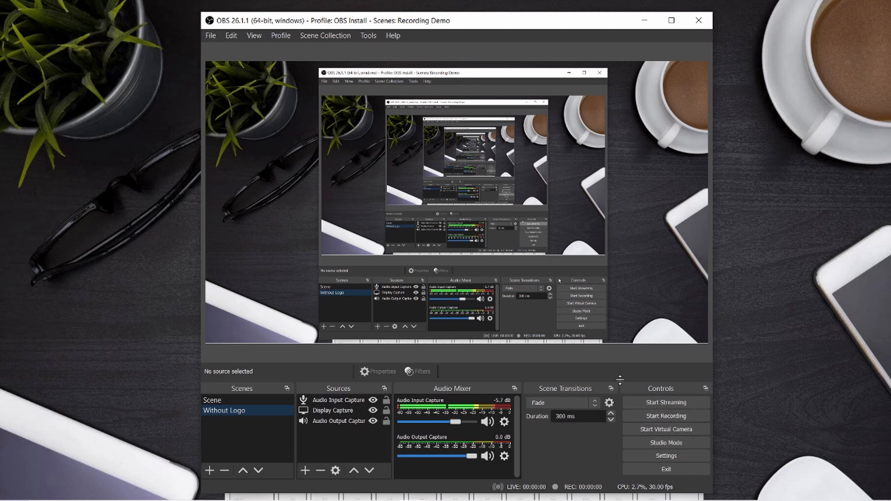
{"action": "key", "text": "Up"}
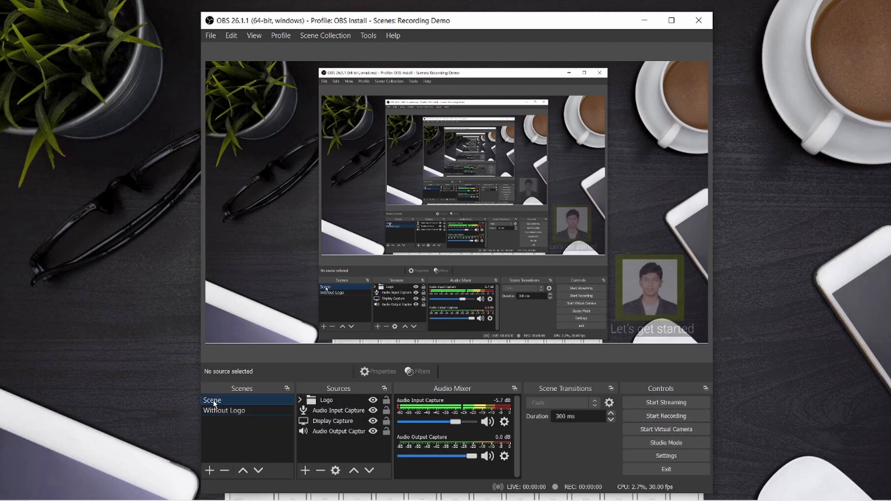
{"action": "left_click", "coordinate": [215, 410]}
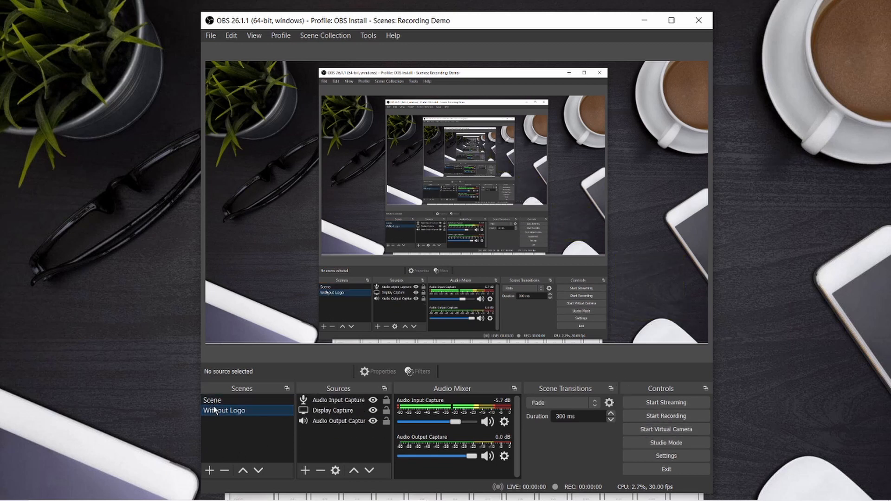
Assign the hotkeys Alt+1 for switching to Scene and Alt+2 for switching to Without Logo, and save the settings.
{"action": "left_click", "coordinate": [211, 37]}
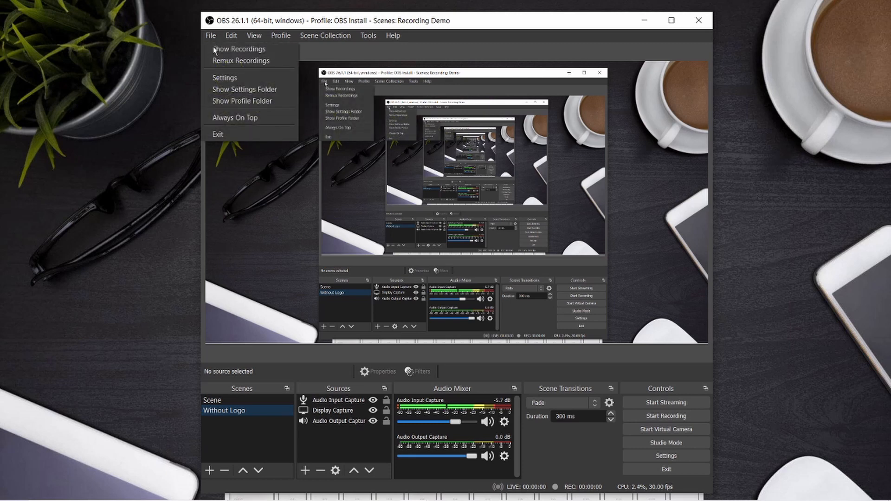
{"action": "left_click", "coordinate": [216, 78]}
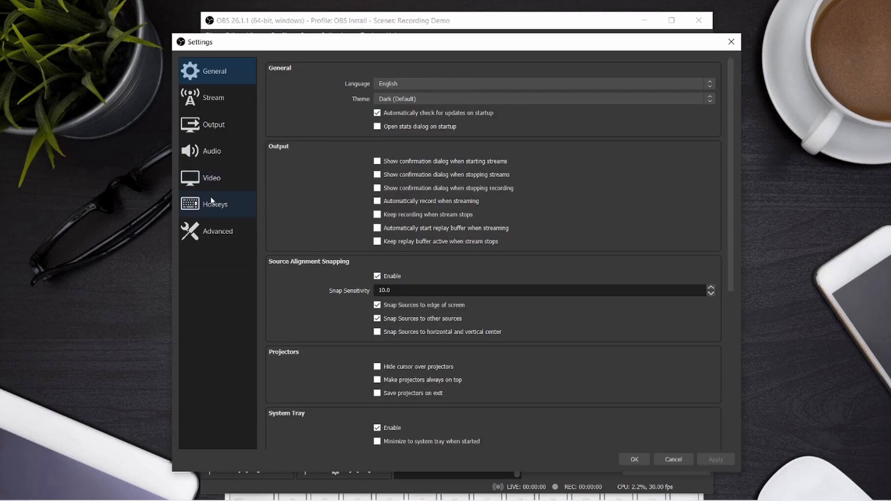
{"action": "left_click", "coordinate": [211, 203]}
{"action": "scroll", "coordinate": [307, 234], "scroll_direction": "down", "scroll_amount": 10}
{"action": "scroll", "coordinate": [307, 235], "scroll_direction": "up", "scroll_amount": 3}
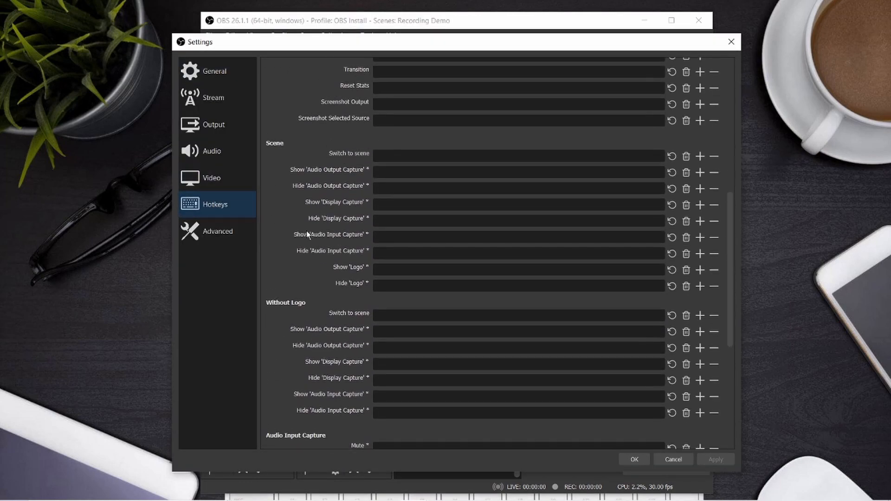
{"action": "scroll", "coordinate": [307, 234], "scroll_direction": "up", "scroll_amount": 1}
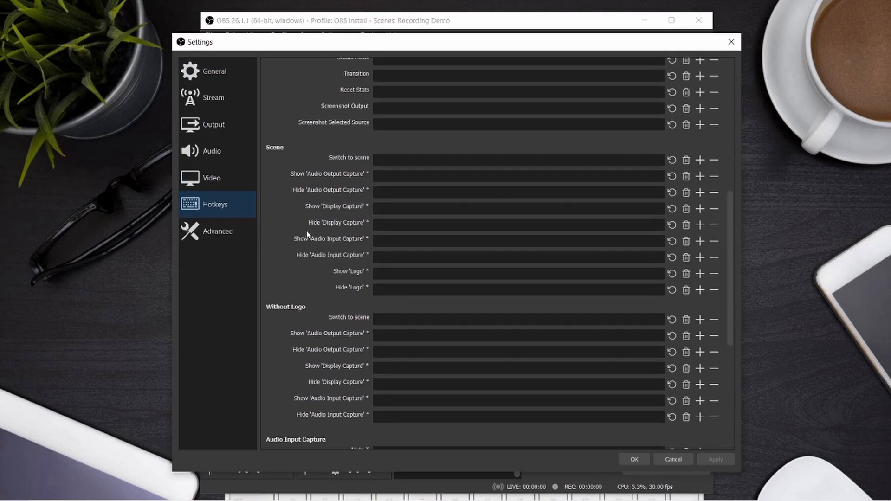
{"action": "left_click", "coordinate": [426, 158]}
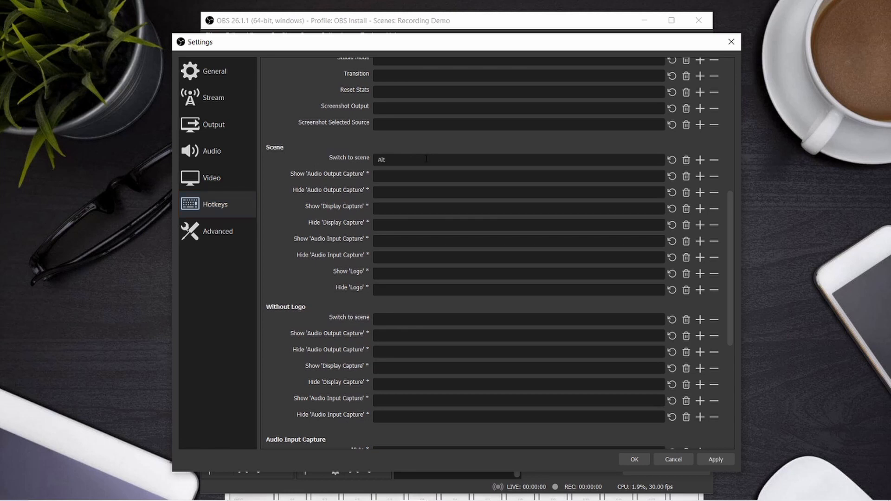
{"action": "key", "text": "alt+1"}
{"action": "left_click", "coordinate": [403, 316]}
{"action": "key", "text": "alt+2"}
{"action": "left_click", "coordinate": [634, 460]}
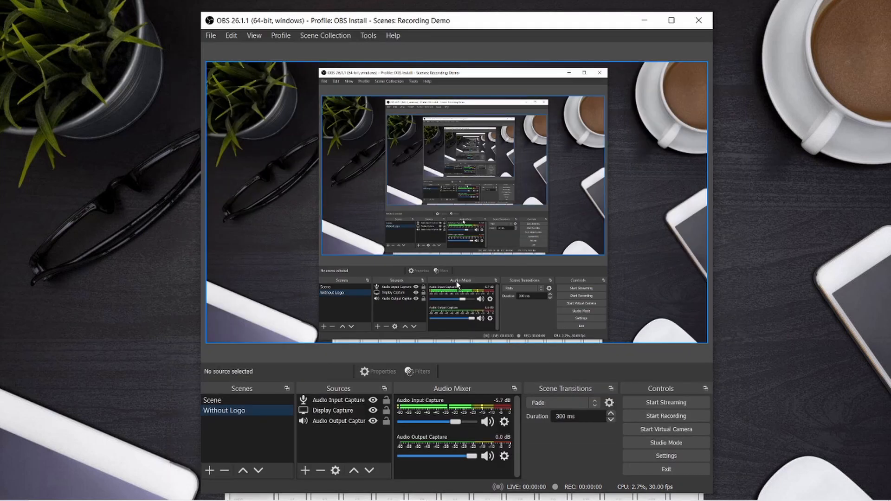
Test the new scene hotkeys by alternating twice between Scene and Without Logo, ending on Without Logo.
{"action": "key", "text": "alt+1"}
{"action": "key", "text": "alt+2"}
{"action": "key", "text": "alt+1"}
{"action": "key", "text": "alt+2"}
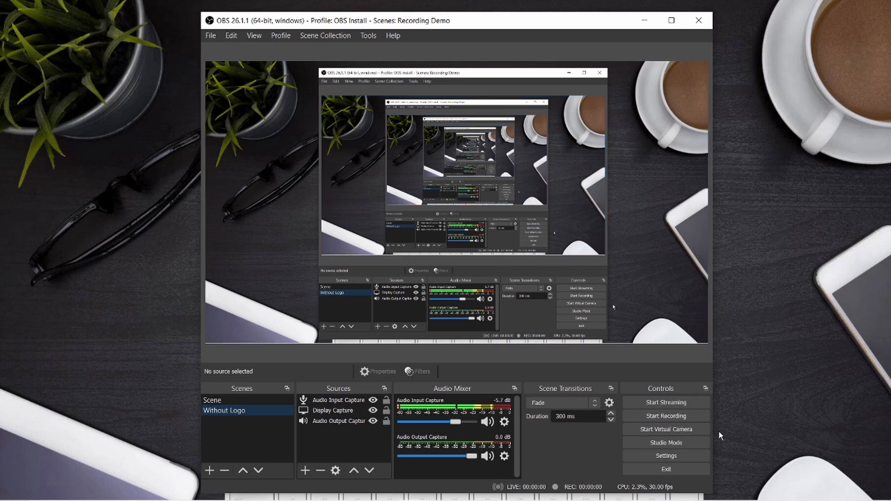
Turn on Studio Mode in a maximized window and alternate the previewed scene between Scene and Without Logo, ending on Scene.
{"action": "left_click", "coordinate": [683, 443]}
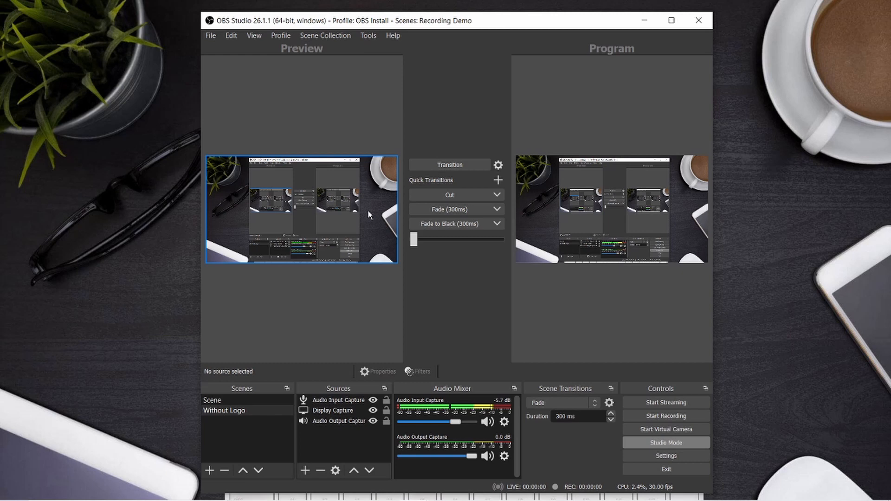
{"action": "left_click", "coordinate": [671, 21]}
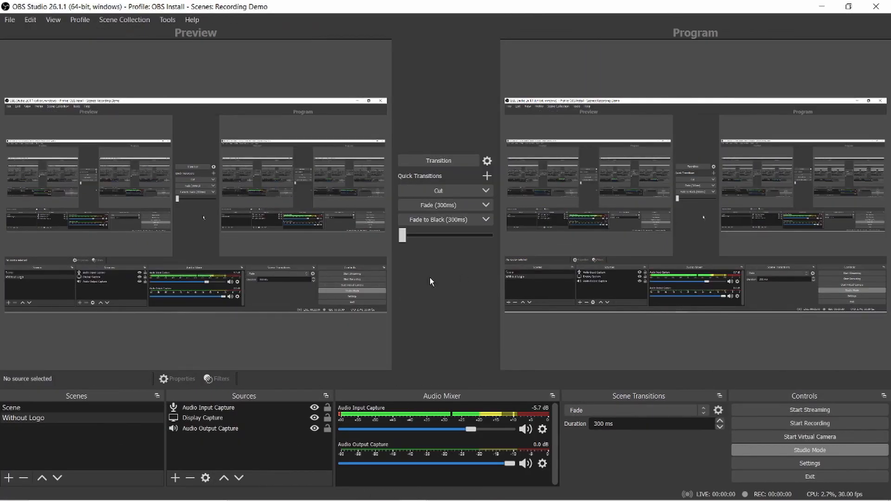
{"action": "left_click", "coordinate": [71, 407]}
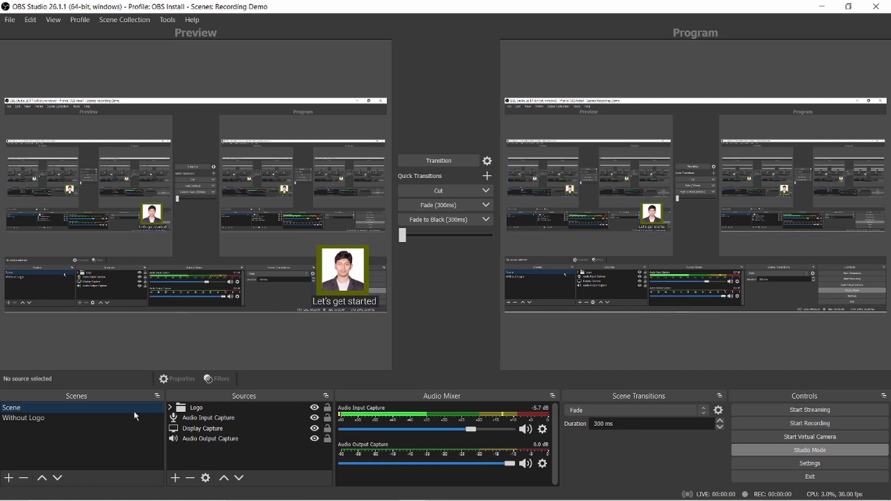
{"action": "left_click", "coordinate": [96, 420]}
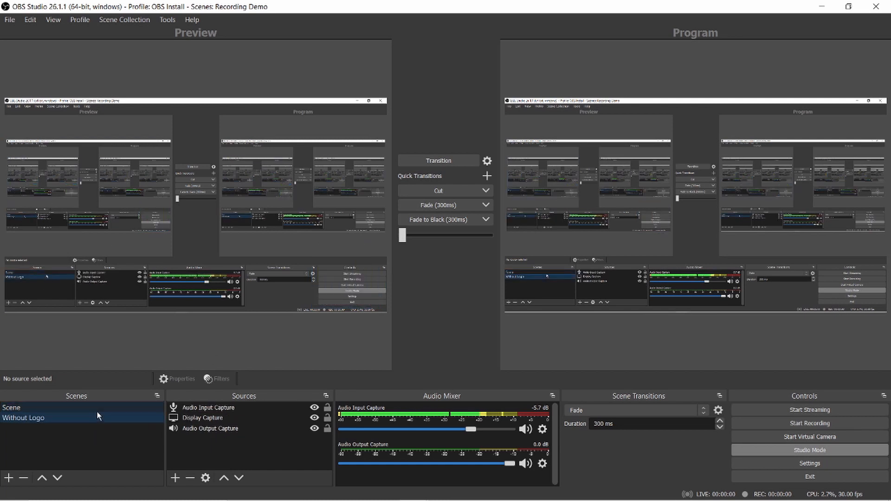
{"action": "left_click", "coordinate": [97, 409]}
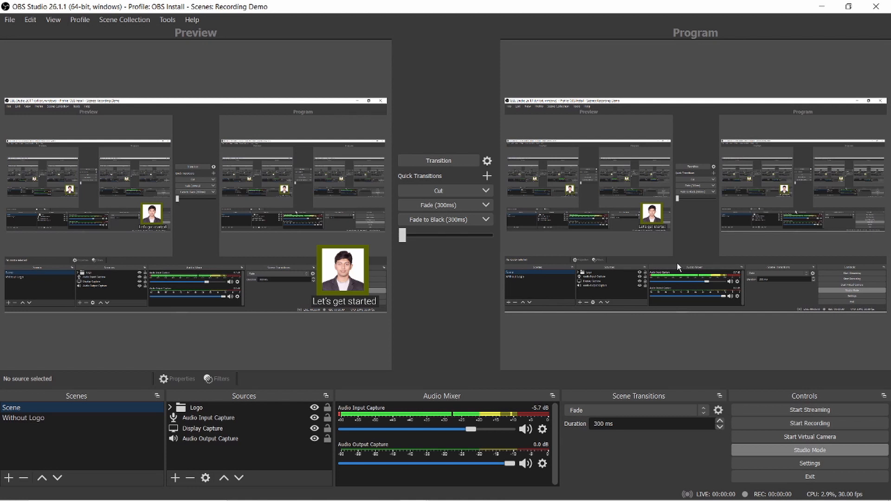
Move the Logo group toward the middle of the preview and back to just inside the preview's lower-right corner.
{"action": "left_click", "coordinate": [341, 274]}
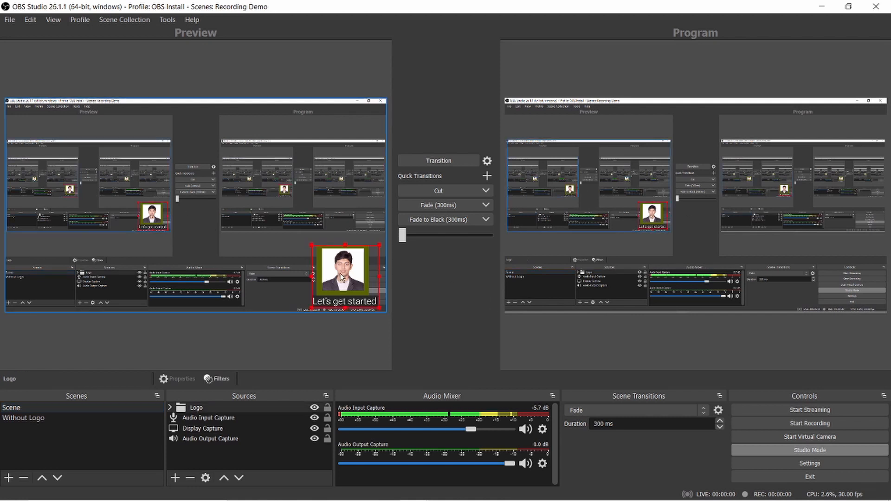
{"action": "left_click", "coordinate": [327, 408]}
{"action": "left_click", "coordinate": [326, 411]}
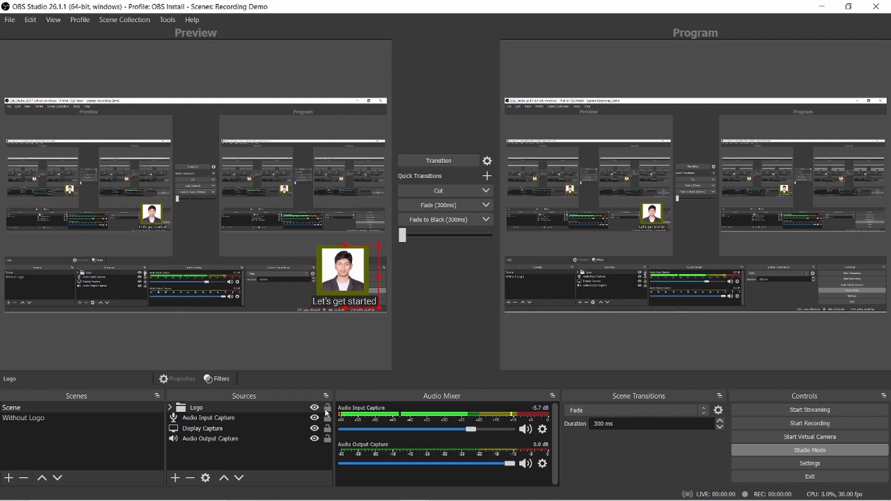
{"action": "left_click_drag", "start_coordinate": [349, 276], "coordinate": [56, 262]}
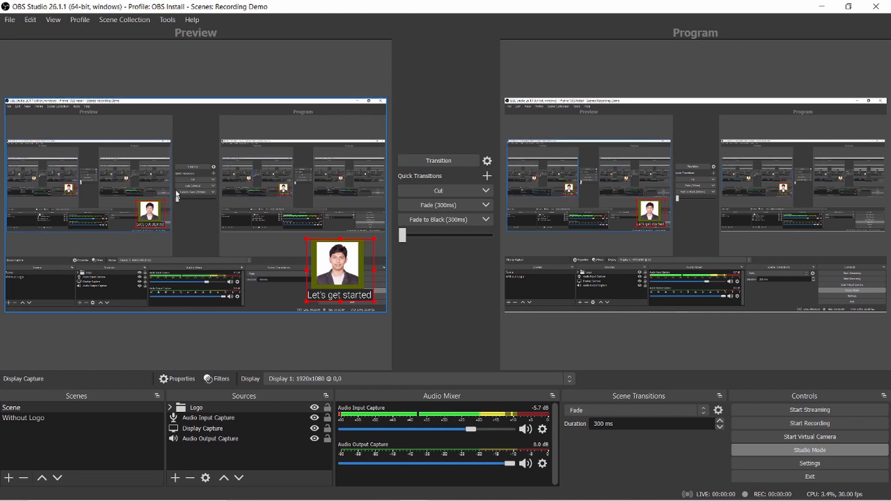
{"action": "left_click_drag", "start_coordinate": [349, 265], "coordinate": [306, 219]}
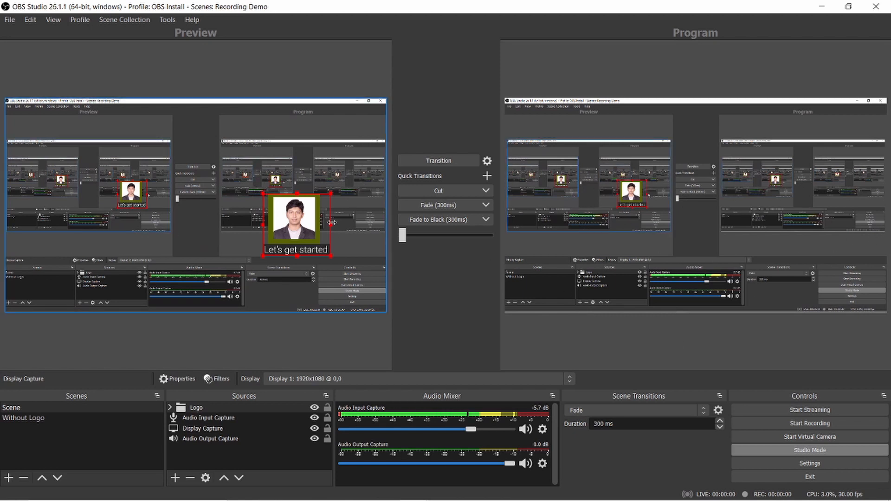
{"action": "left_click_drag", "start_coordinate": [299, 235], "coordinate": [337, 276]}
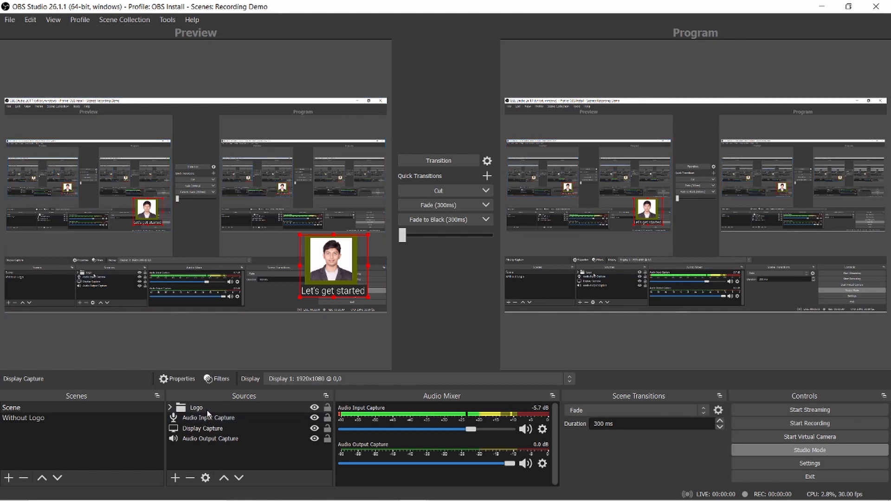
Examine the effect filter types available for the Logo group without adding one.
{"action": "left_click", "coordinate": [207, 384]}
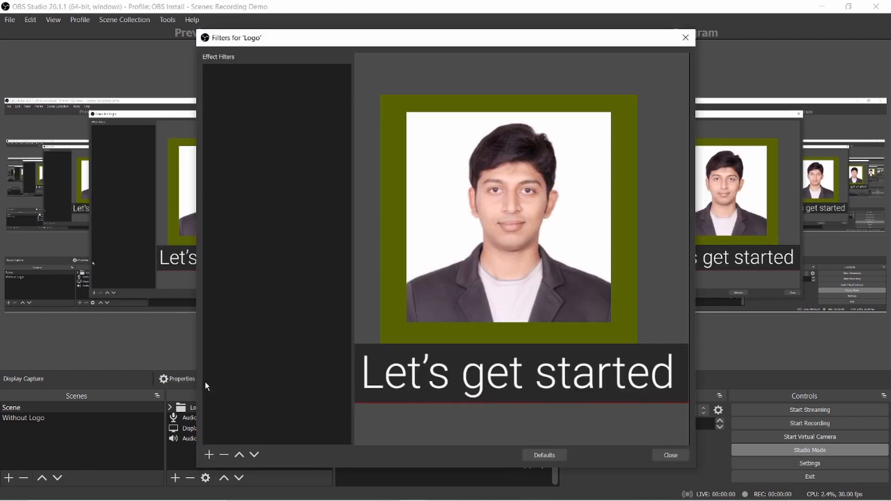
{"action": "left_click", "coordinate": [210, 455]}
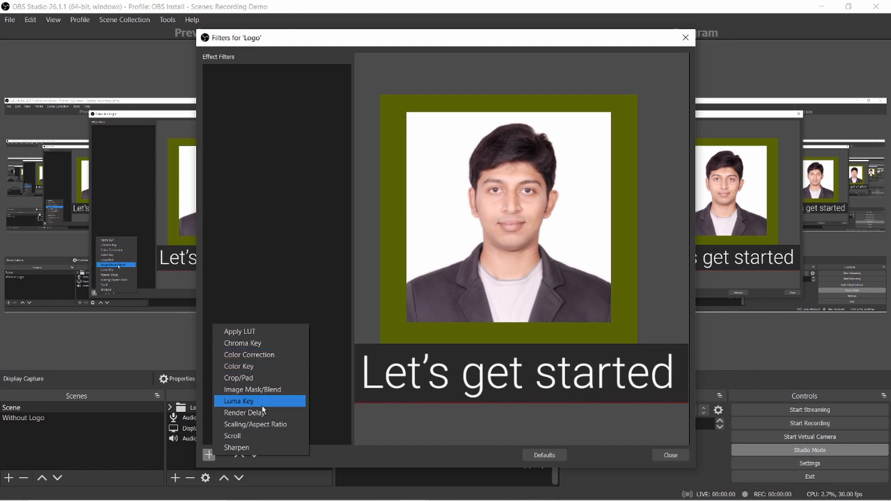
{"action": "left_click", "coordinate": [268, 244]}
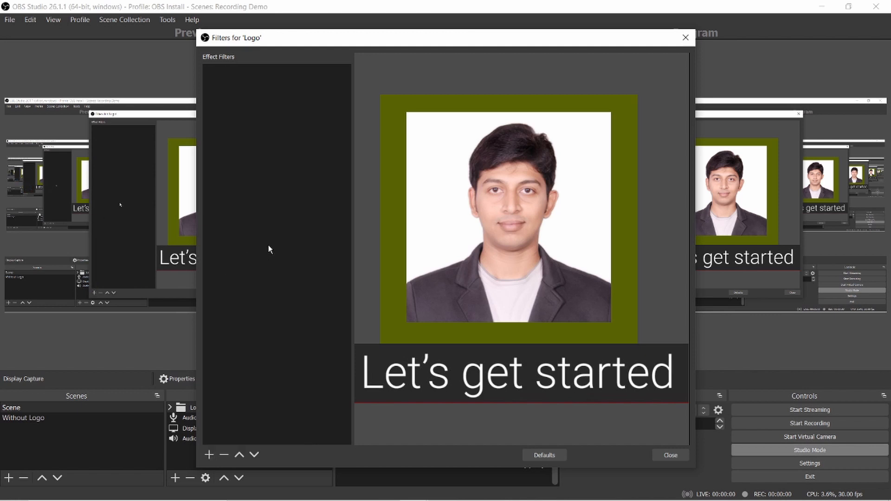
{"action": "left_click", "coordinate": [670, 454]}
Examine the device setting and the available source actions of Audio Input Capture without changing anything.
{"action": "left_click", "coordinate": [259, 421]}
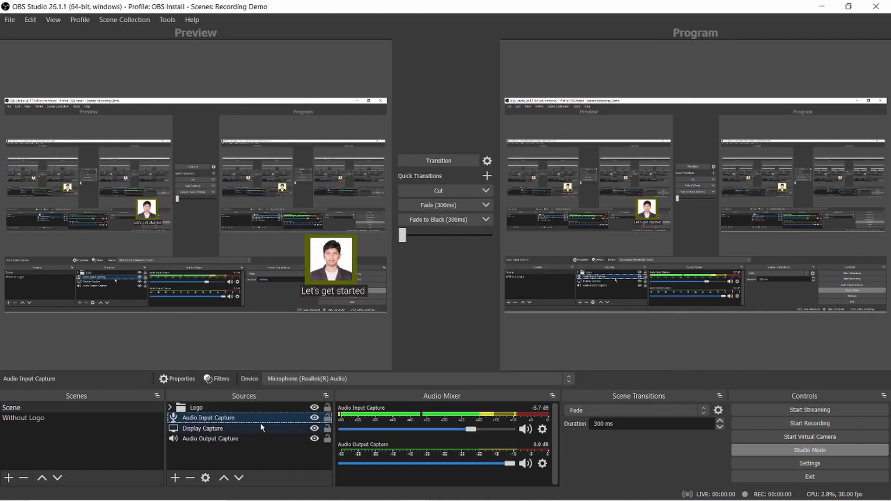
{"action": "left_click", "coordinate": [206, 478]}
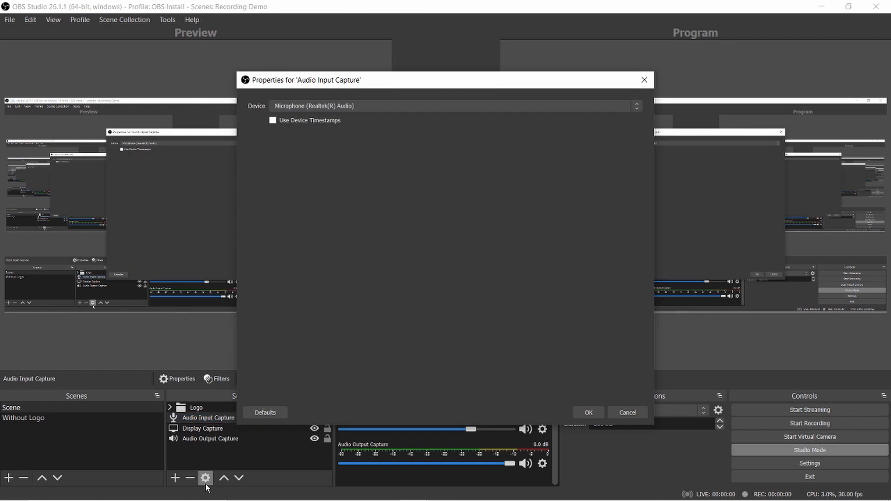
{"action": "left_click", "coordinate": [359, 104]}
{"action": "left_click", "coordinate": [359, 104]}
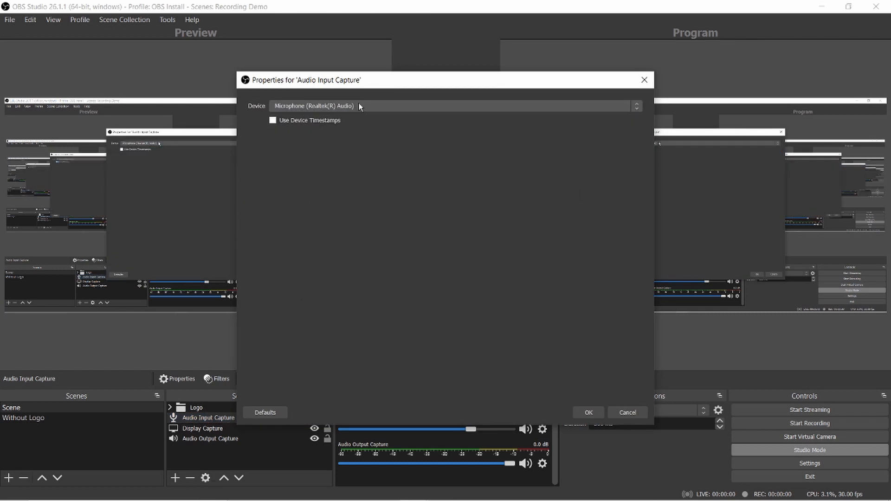
{"action": "left_click", "coordinate": [628, 413]}
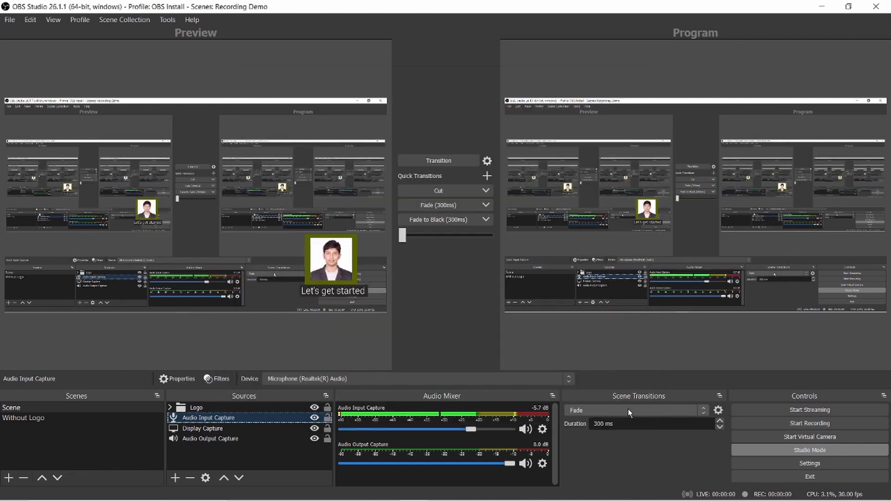
{"action": "right_click", "coordinate": [300, 419]}
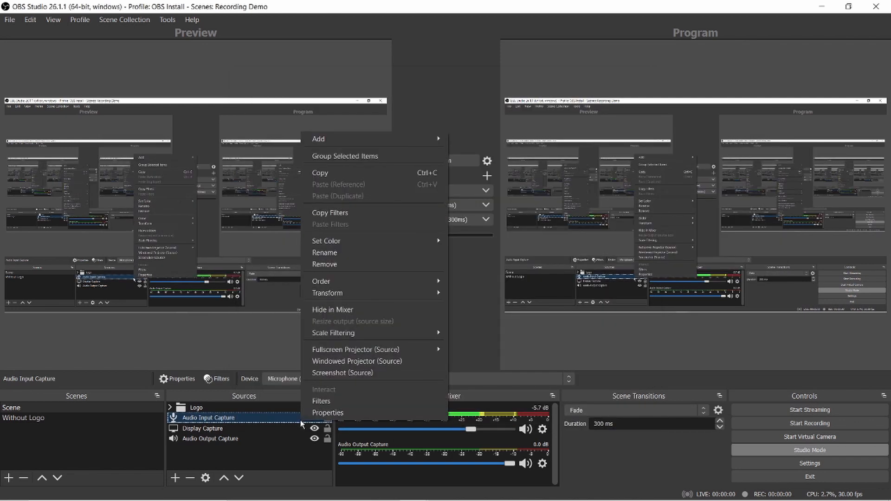
{"action": "left_click", "coordinate": [205, 478]}
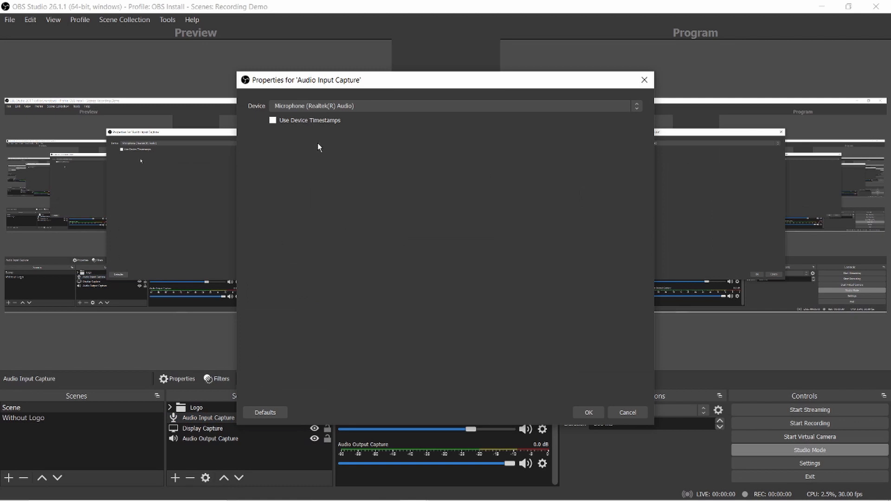
{"action": "left_click", "coordinate": [628, 413]}
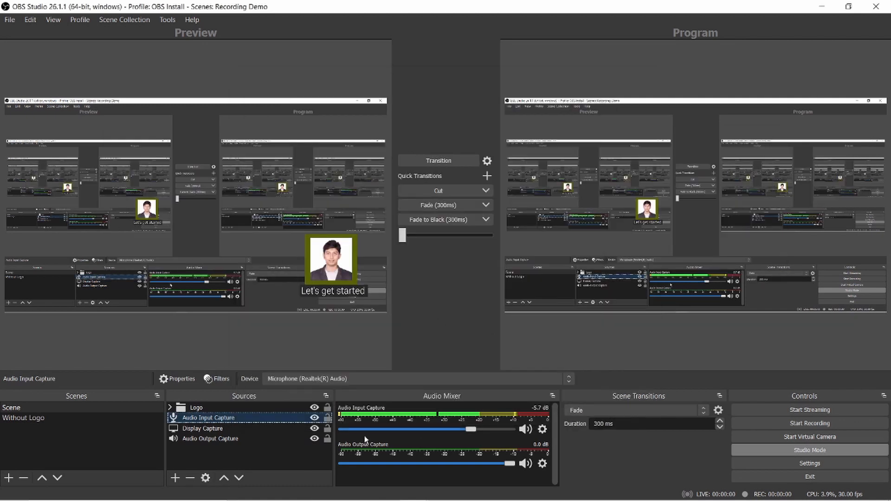
Open the audio filters of the Audio Input Capture source.
{"action": "right_click", "coordinate": [292, 415]}
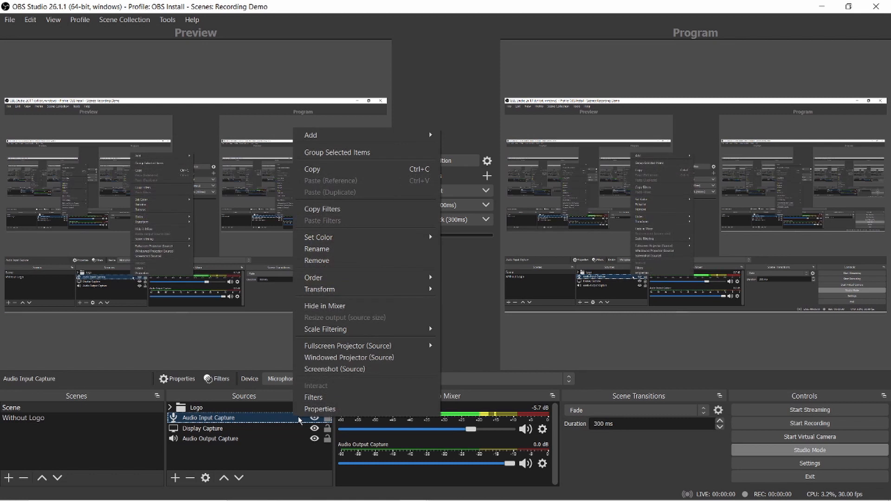
{"action": "left_click", "coordinate": [314, 398]}
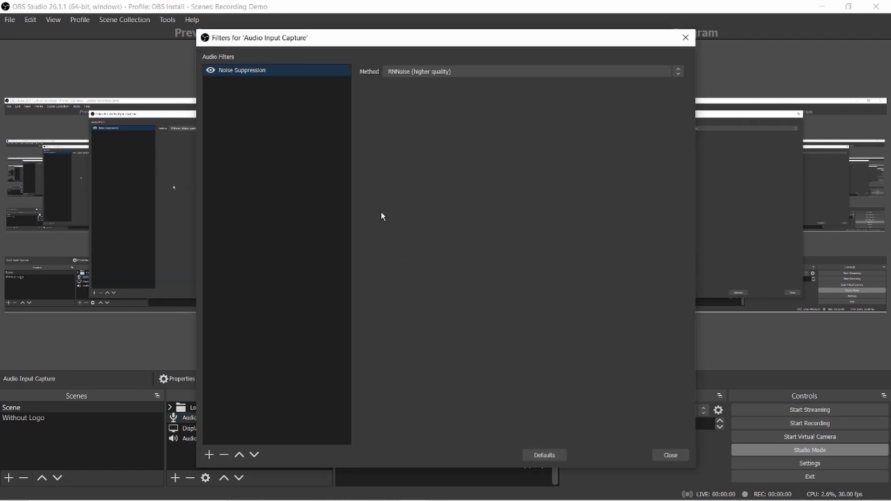
Try adding a Gain filter with its default name to Audio Input Capture and remove it again.
{"action": "left_click", "coordinate": [209, 454]}
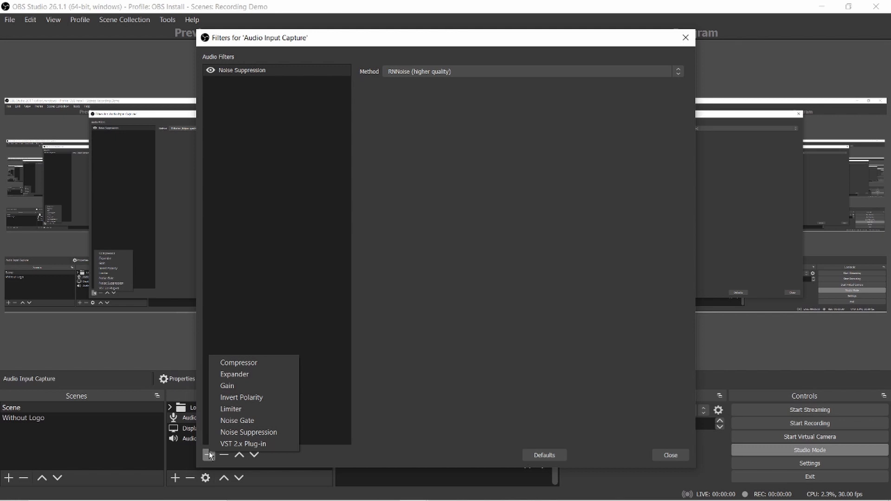
{"action": "left_click", "coordinate": [228, 386]}
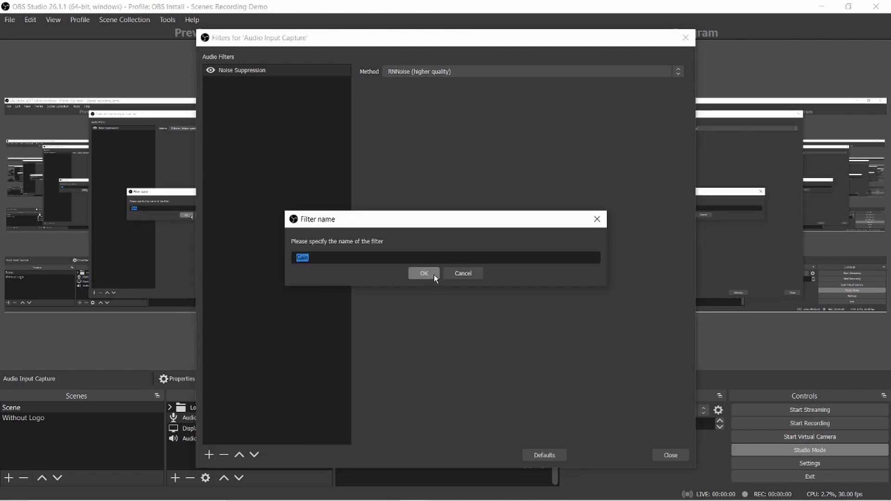
{"action": "left_click", "coordinate": [434, 274]}
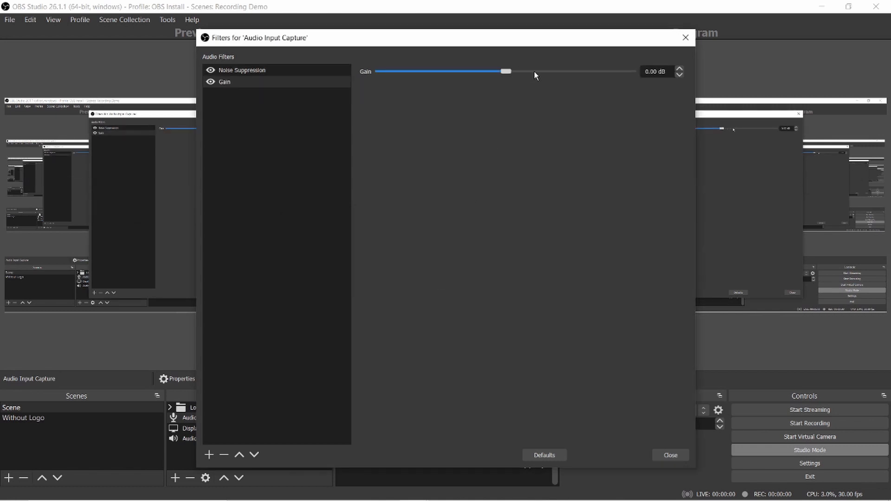
{"action": "right_click", "coordinate": [318, 82]}
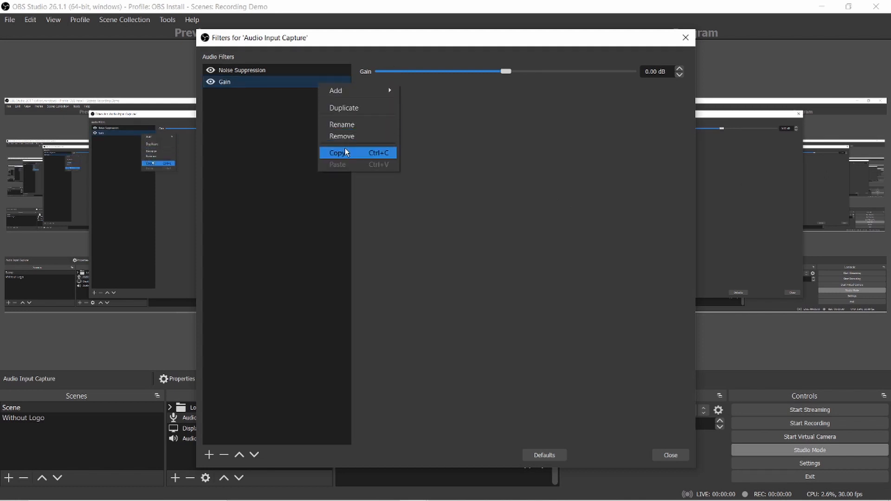
{"action": "left_click", "coordinate": [344, 135]}
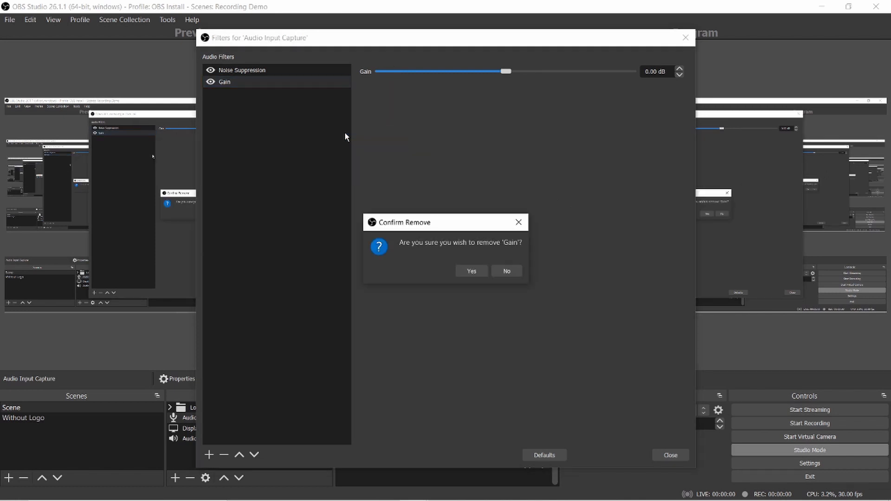
{"action": "left_click", "coordinate": [471, 272]}
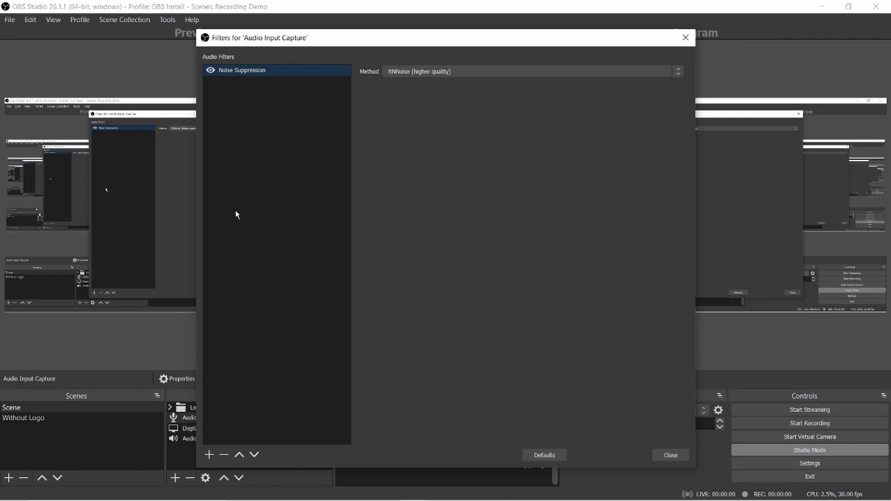
Add a Compressor filter to Audio Input Capture, lower its ratio and threshold slightly, and close the filters.
{"action": "left_click", "coordinate": [208, 455]}
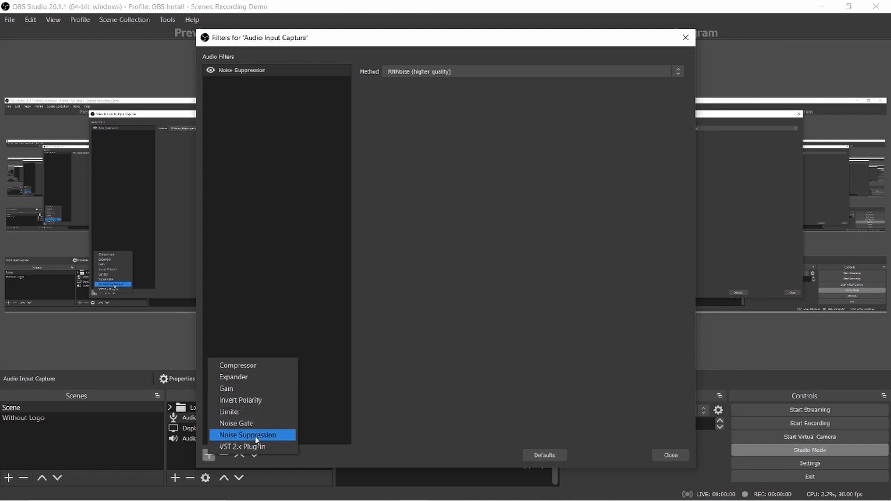
{"action": "left_click", "coordinate": [259, 364]}
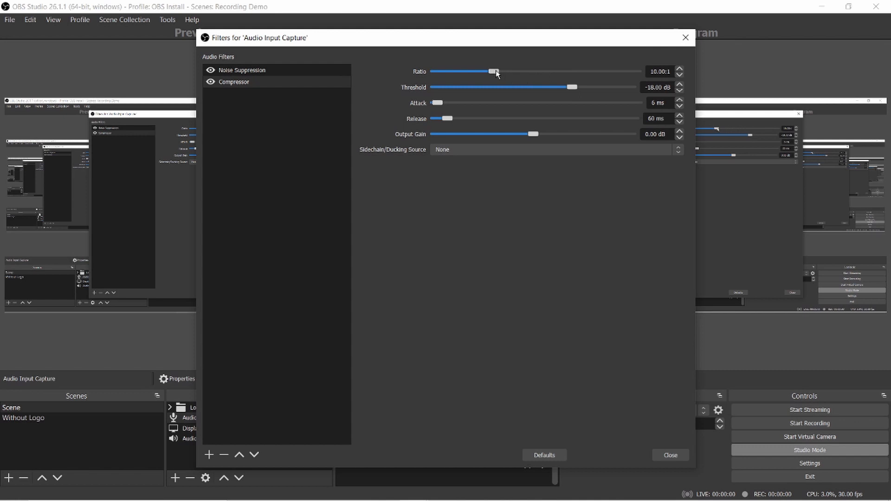
{"action": "left_click_drag", "start_coordinate": [495, 69], "coordinate": [471, 70]}
{"action": "left_click_drag", "start_coordinate": [571, 85], "coordinate": [565, 90]}
{"action": "double_click", "coordinate": [653, 103]}
{"action": "left_click", "coordinate": [671, 456]}
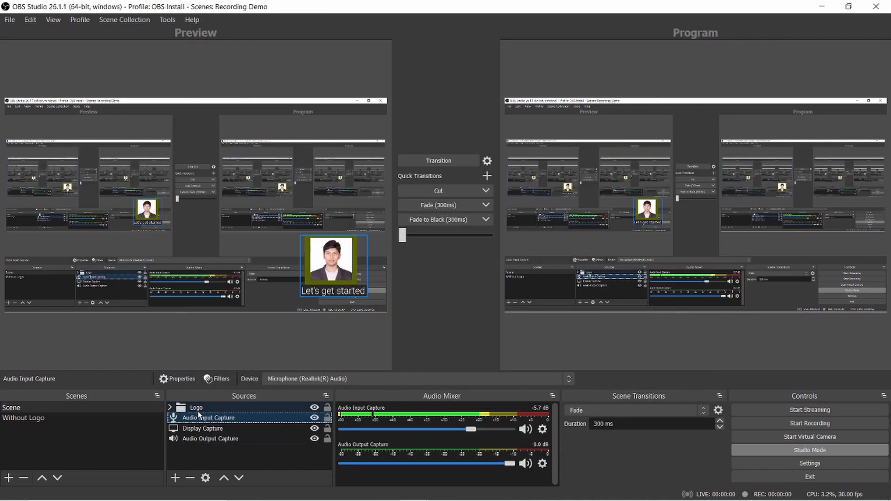
Select the Display Capture source and exit the program.
{"action": "left_click", "coordinate": [211, 431]}
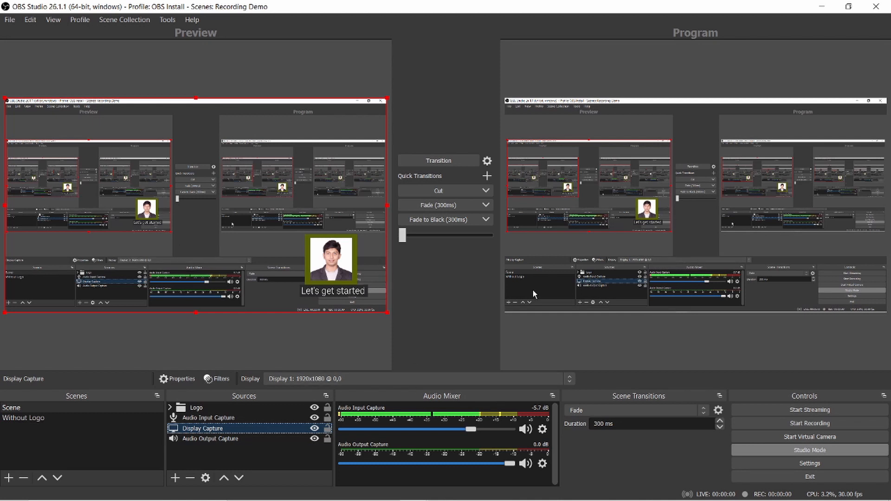
{"action": "left_click", "coordinate": [787, 480]}
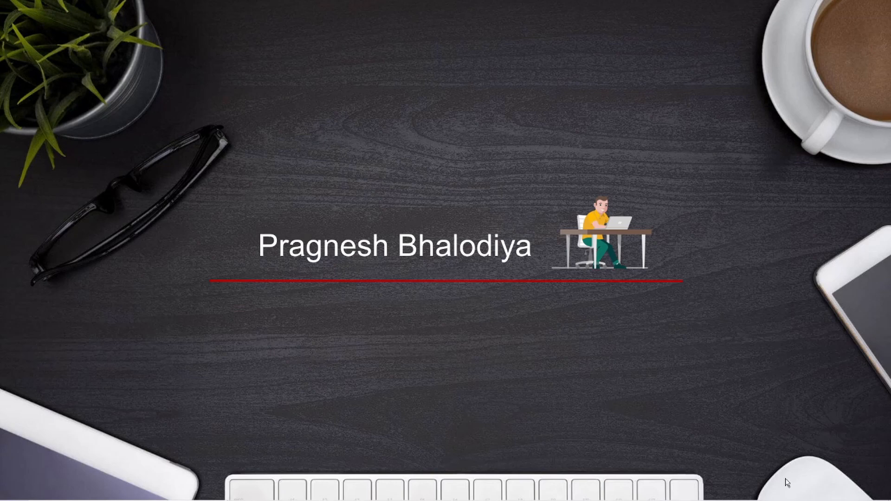